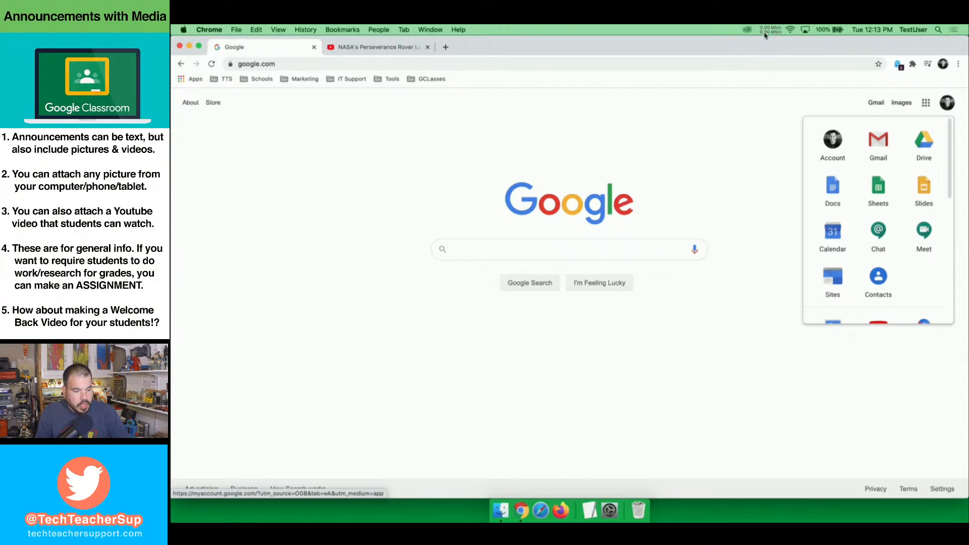
- Close the Google apps list, find and launch the utility matching "mouse", and turn on its pointer spotlight
{"action": "left_click", "coordinate": [931, 106]}
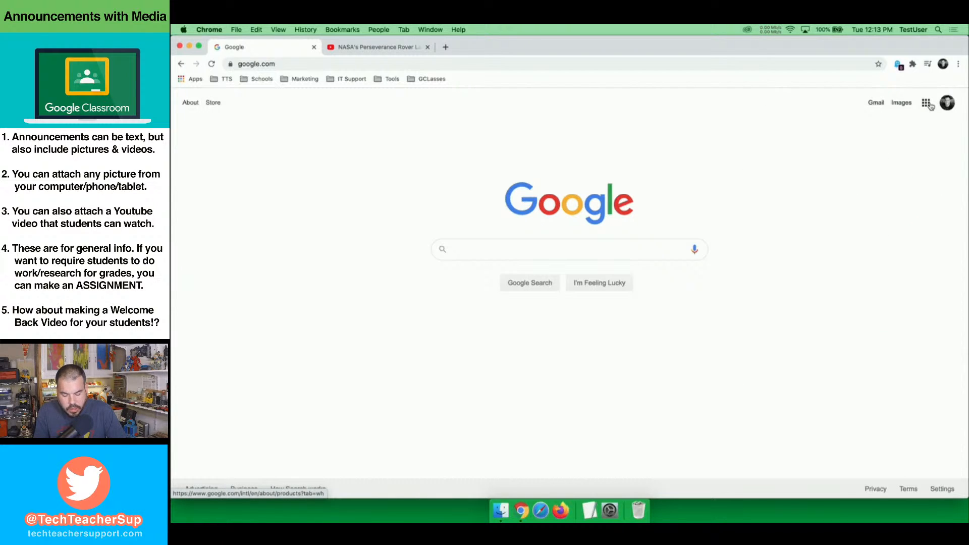
{"action": "key", "text": "super+space"}
{"action": "type", "text": "mouse"}
{"action": "key", "text": "Return"}
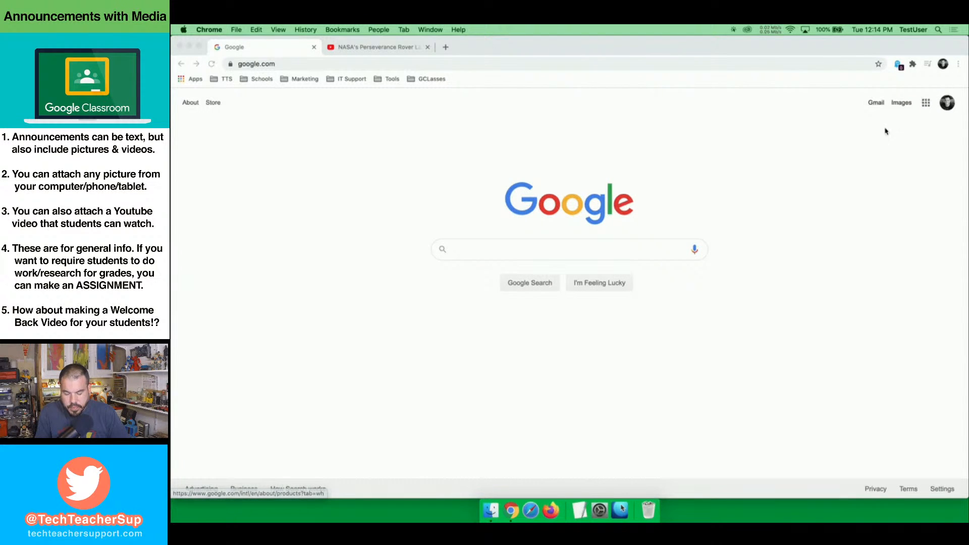
{"action": "key", "text": "F1"}
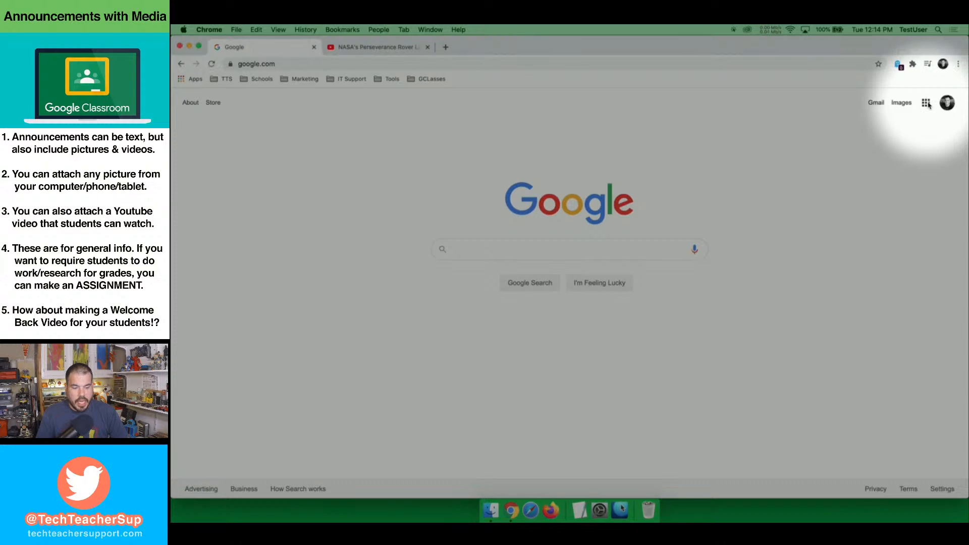
- Locate Classroom in the list of Google apps on the Google home page, and close the list
{"action": "left_click", "coordinate": [927, 105]}
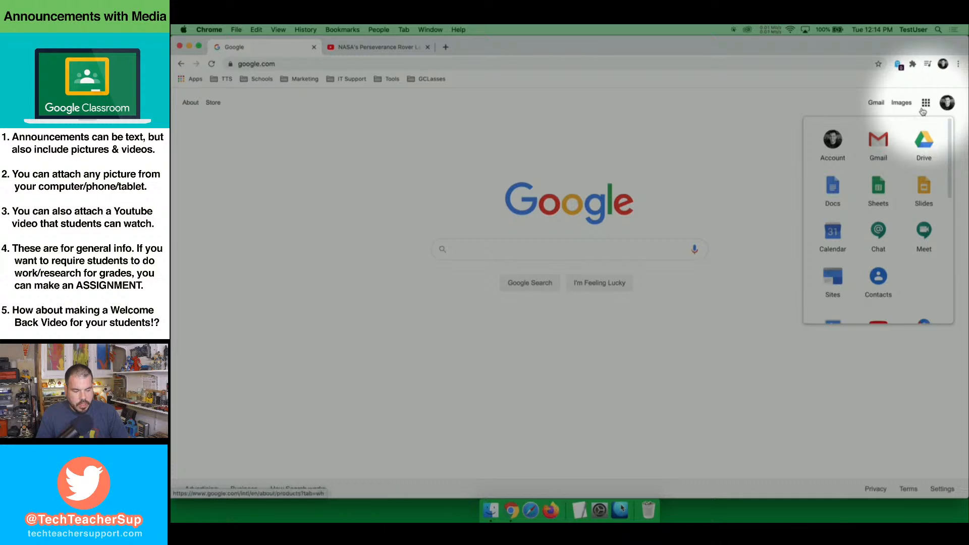
{"action": "scroll", "coordinate": [894, 209], "scroll_direction": "down", "scroll_amount": 10}
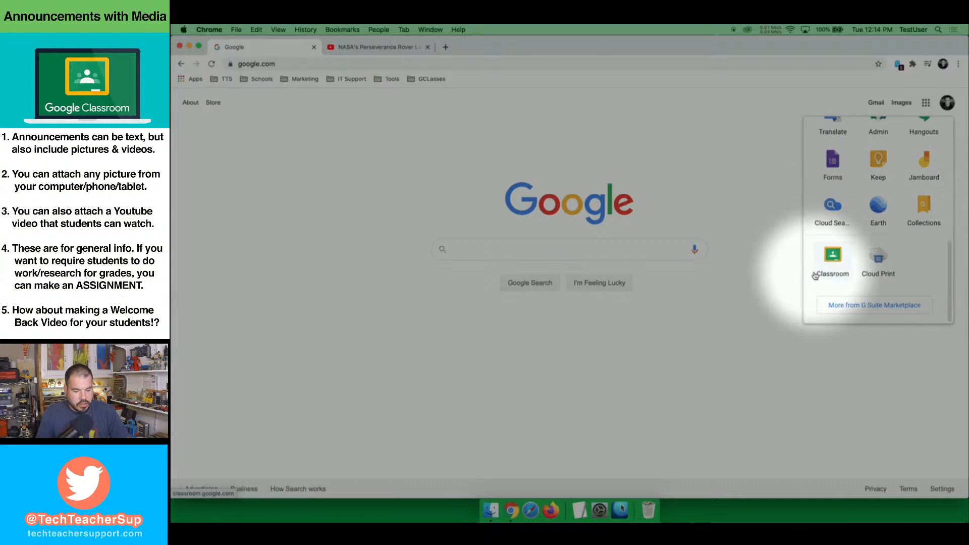
{"action": "left_click", "coordinate": [752, 177]}
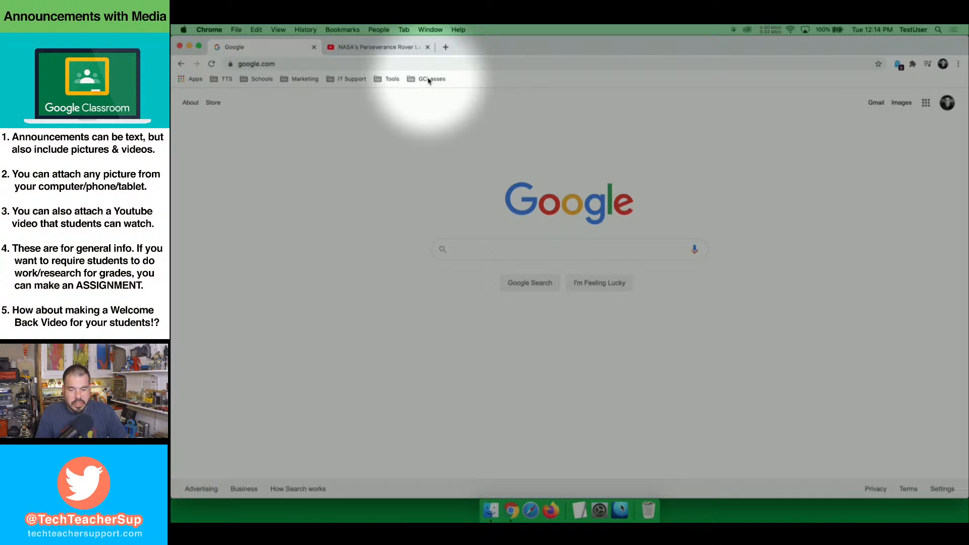
- Go to the bookmarked Classes page in the GClasses folder and open the Period 5 Science class
{"action": "left_click", "coordinate": [429, 79]}
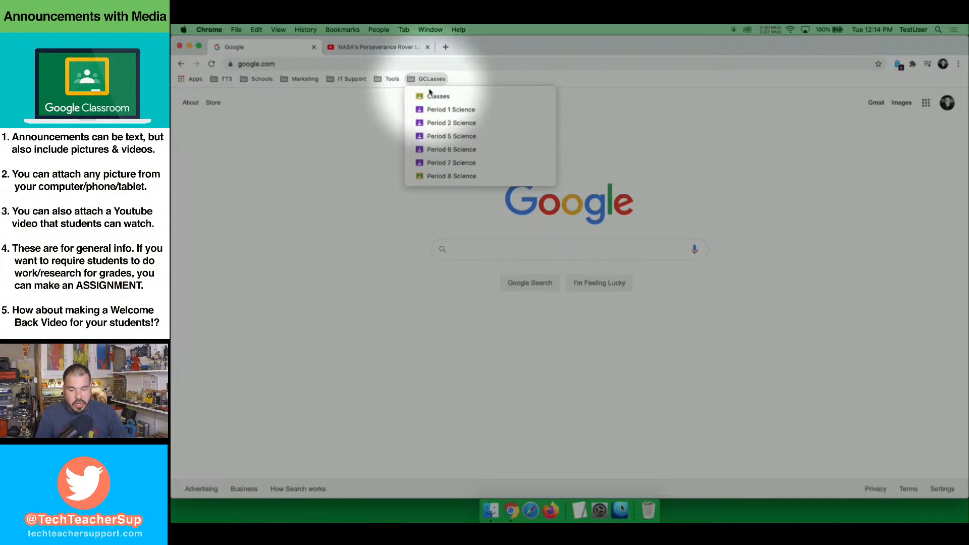
{"action": "left_click", "coordinate": [431, 96]}
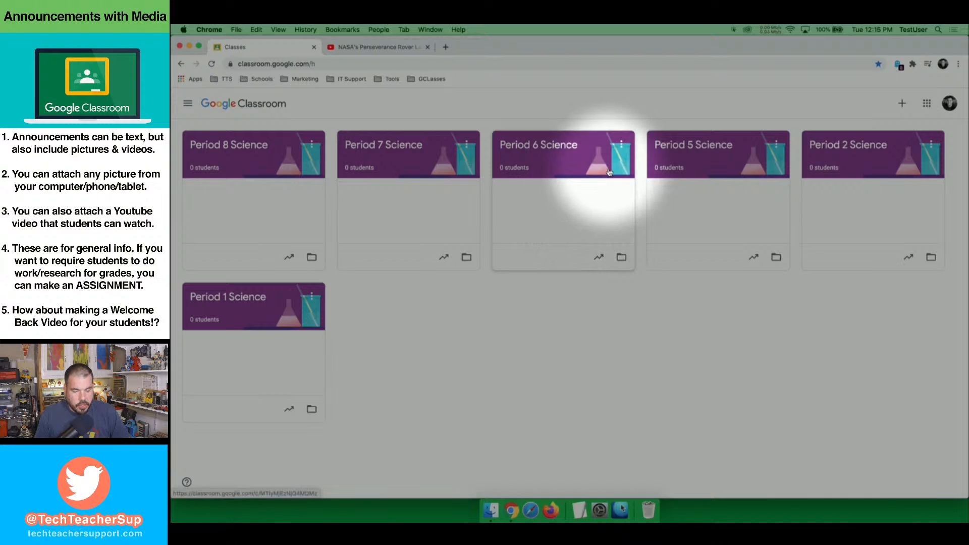
{"action": "left_click", "coordinate": [677, 146]}
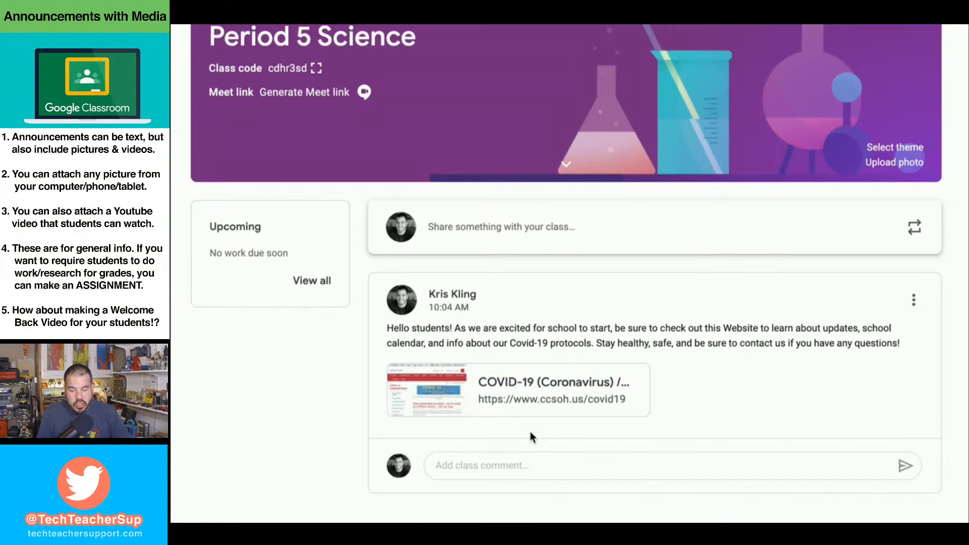
- Start a new announcement in the Period 5 Science class stream
{"action": "left_click", "coordinate": [544, 240]}
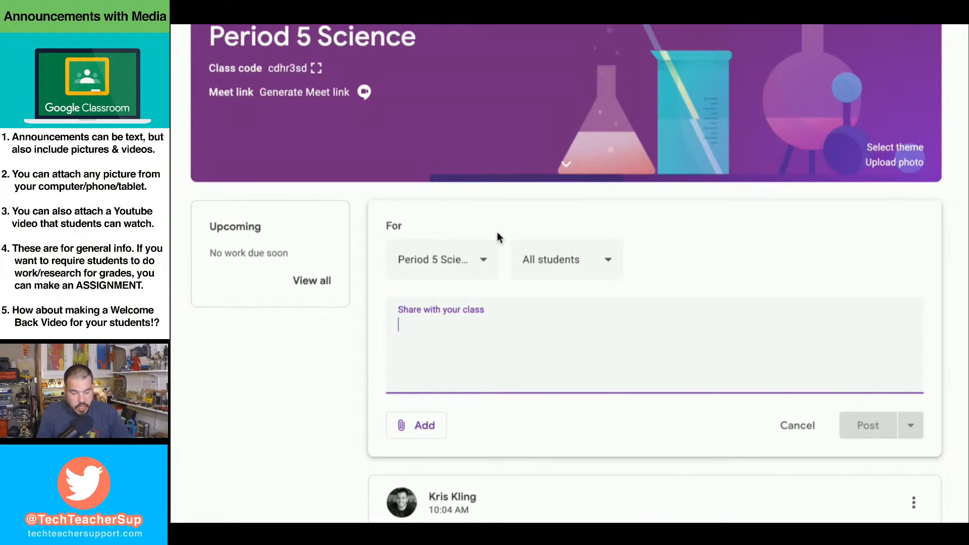
{"action": "key", "text": "Escape"}
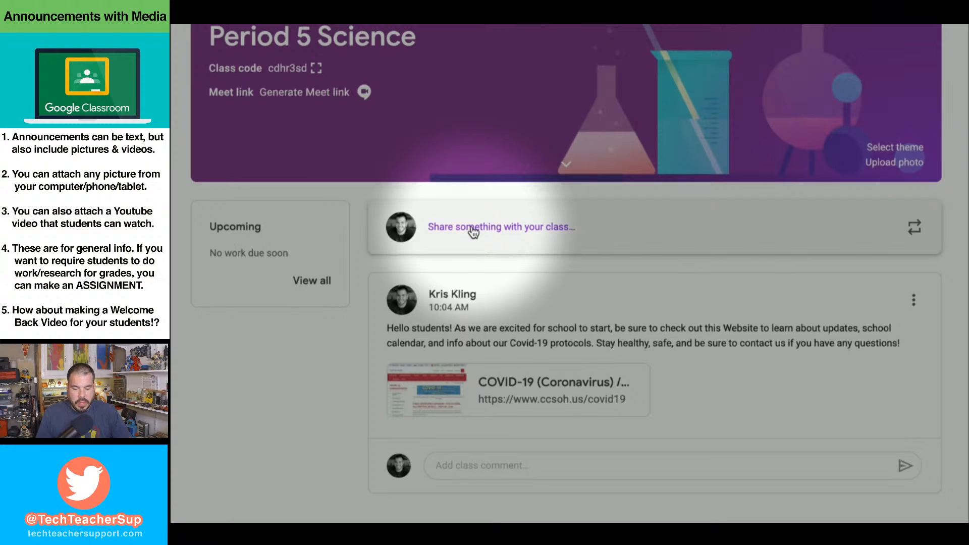
{"action": "left_click", "coordinate": [473, 230]}
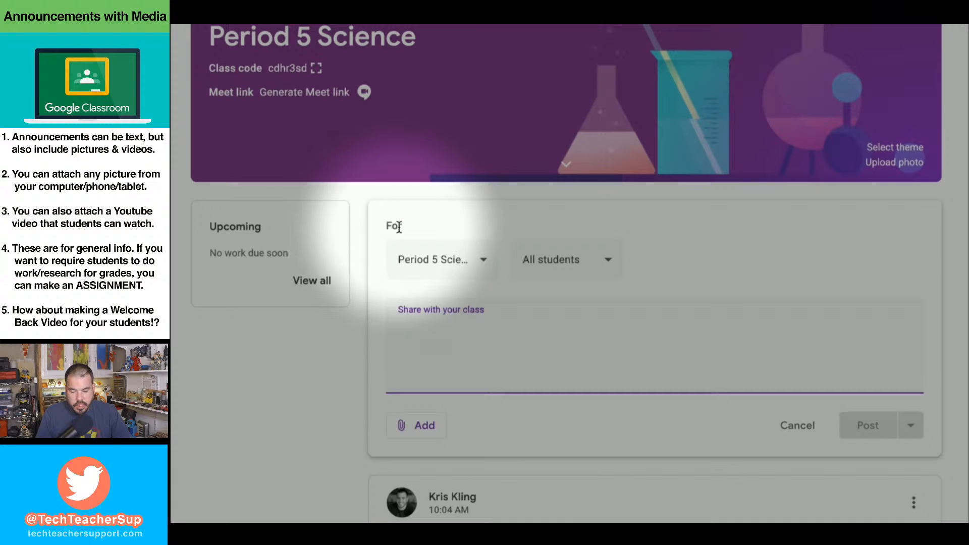
- Examine which classes and students the announcement can be shared with, keeping Period 5 Science and All students
{"action": "left_click", "coordinate": [482, 262]}
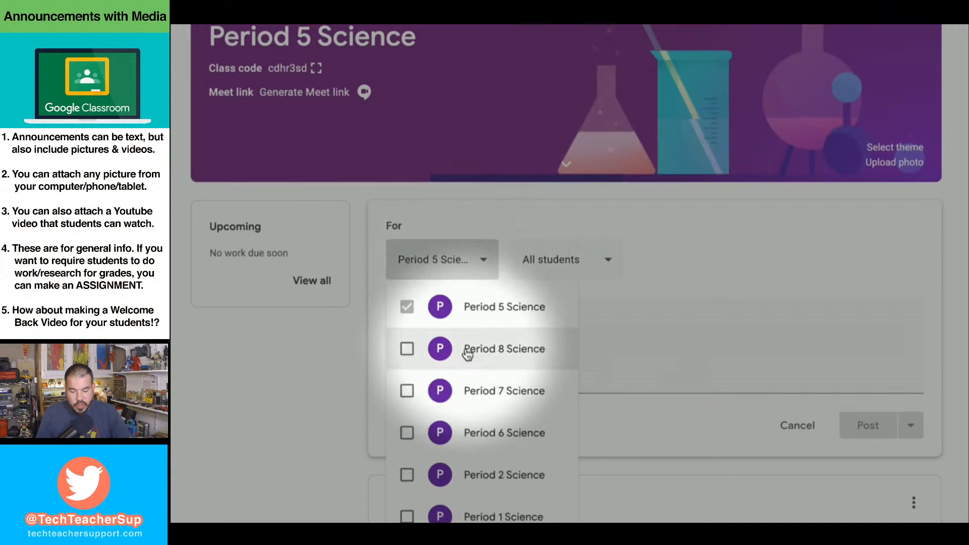
{"action": "scroll", "coordinate": [470, 354], "scroll_direction": "down", "scroll_amount": 1}
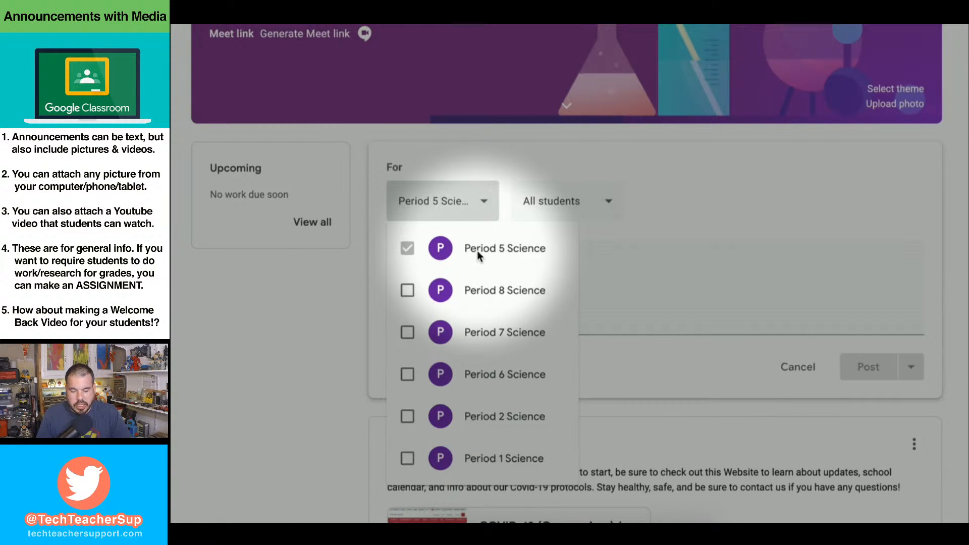
{"action": "left_click", "coordinate": [483, 205]}
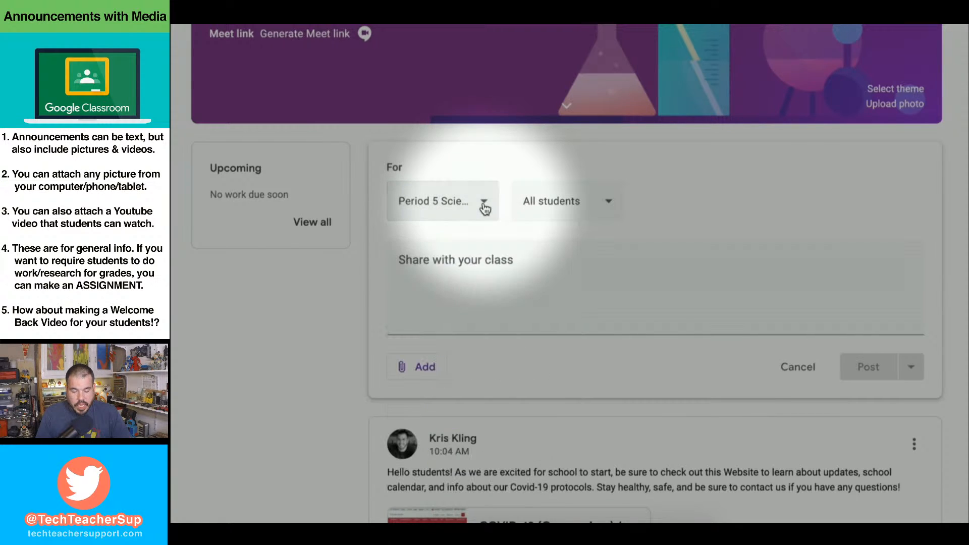
{"action": "left_click", "coordinate": [598, 205]}
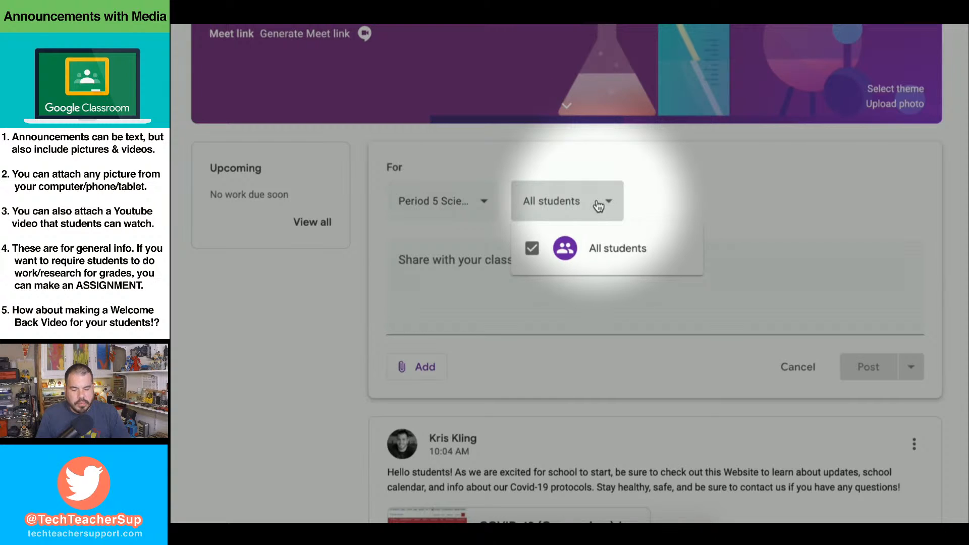
{"action": "left_click", "coordinate": [607, 206]}
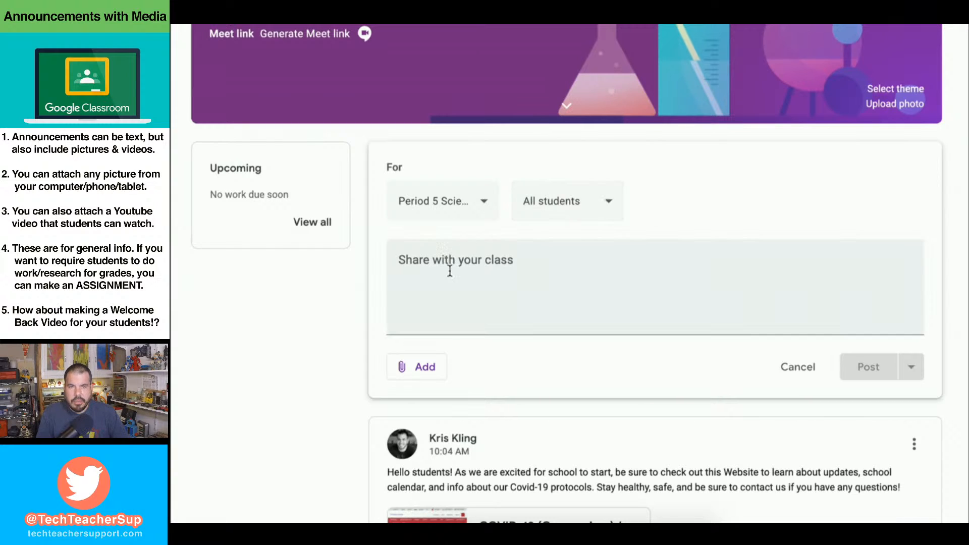
- Enter the announcement text "Hello Period 5 students! I'm so excited to share with you a video and some pictures from the new Mars Rover Perseverance!"
{"action": "left_click", "coordinate": [456, 289]}
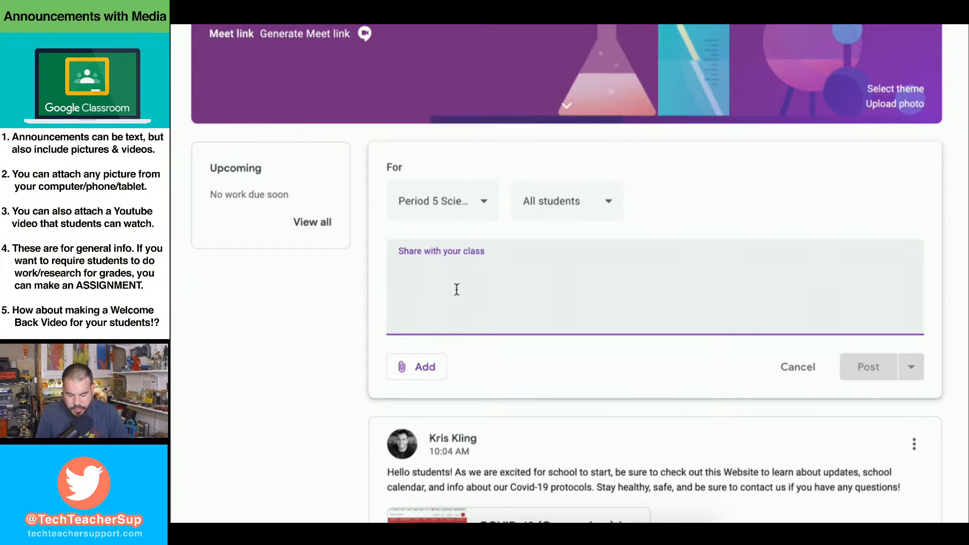
{"action": "type", "text": "Hell"}
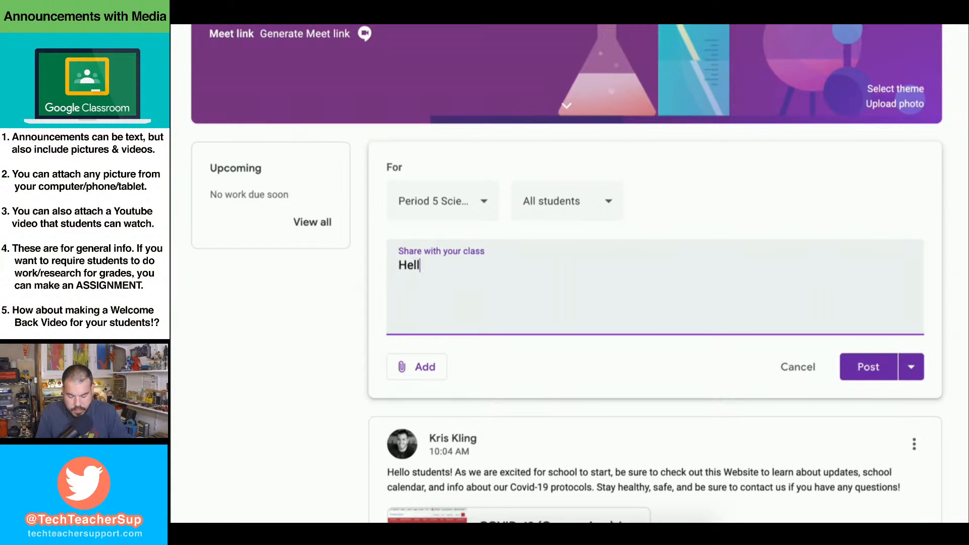
{"action": "type", "text": "o Perio"}
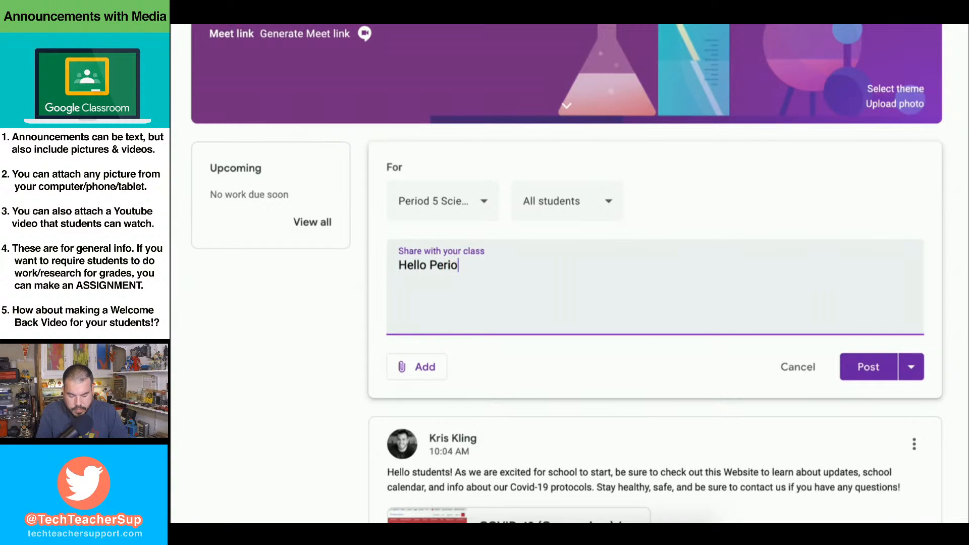
{"action": "type", "text": "d 5 students!"}
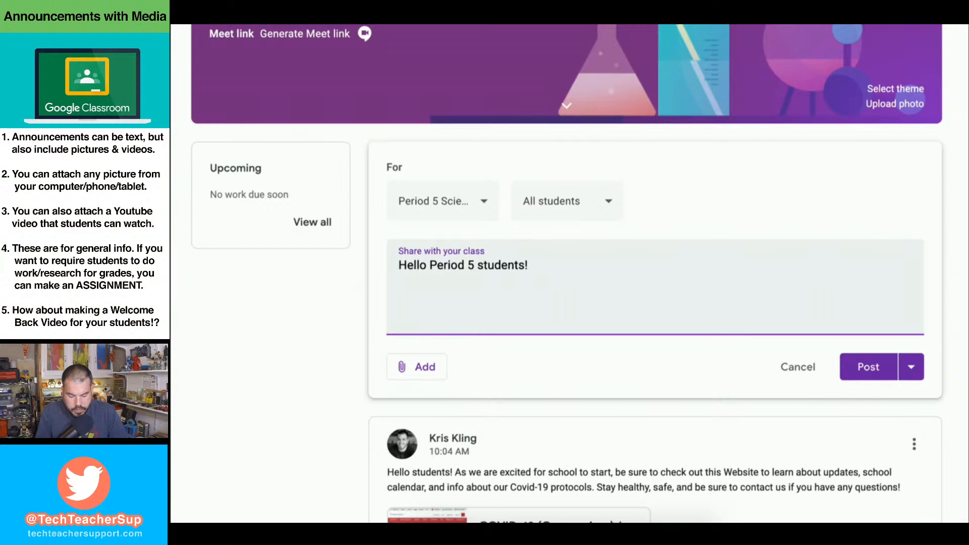
{"action": "type", "text": " I'm so excited to share"}
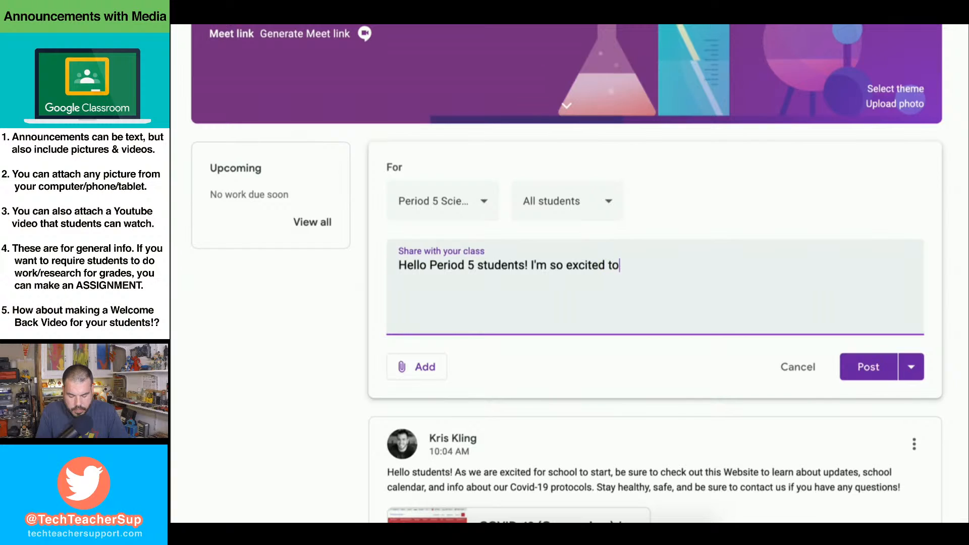
{"action": "type", "text": "you"}
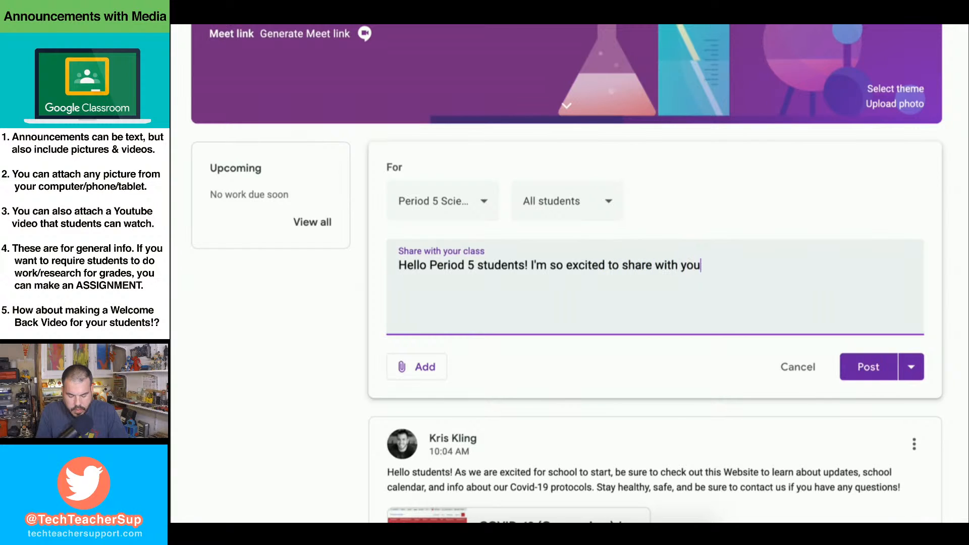
{"action": "type", "text": " a video and s"}
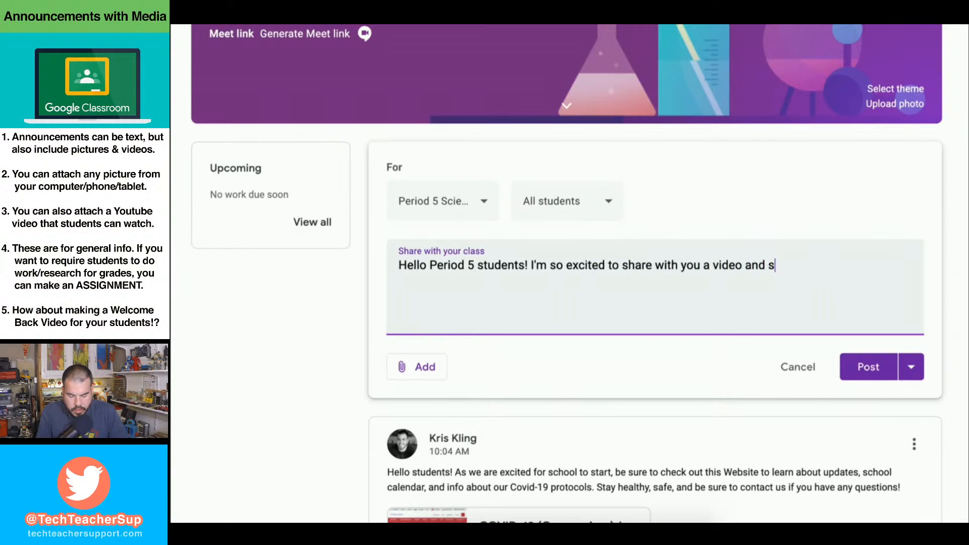
{"action": "type", "text": "ome pictures "}
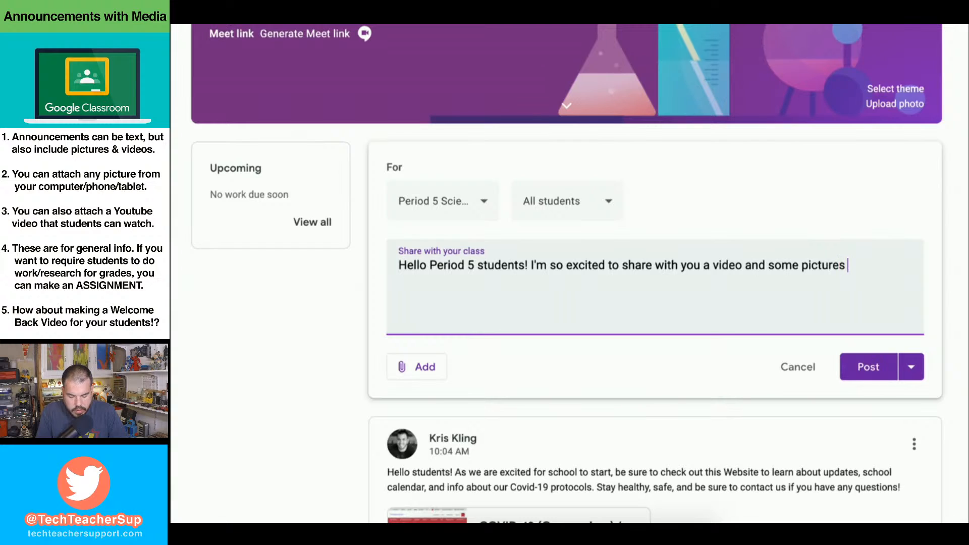
{"action": "type", "text": "from the new"}
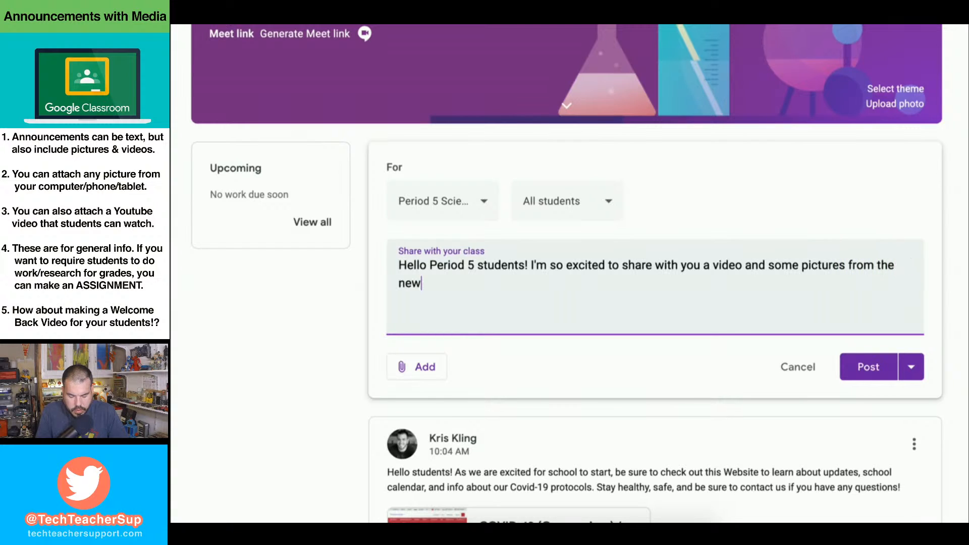
{"action": "type", "text": " Mars ROVER"}
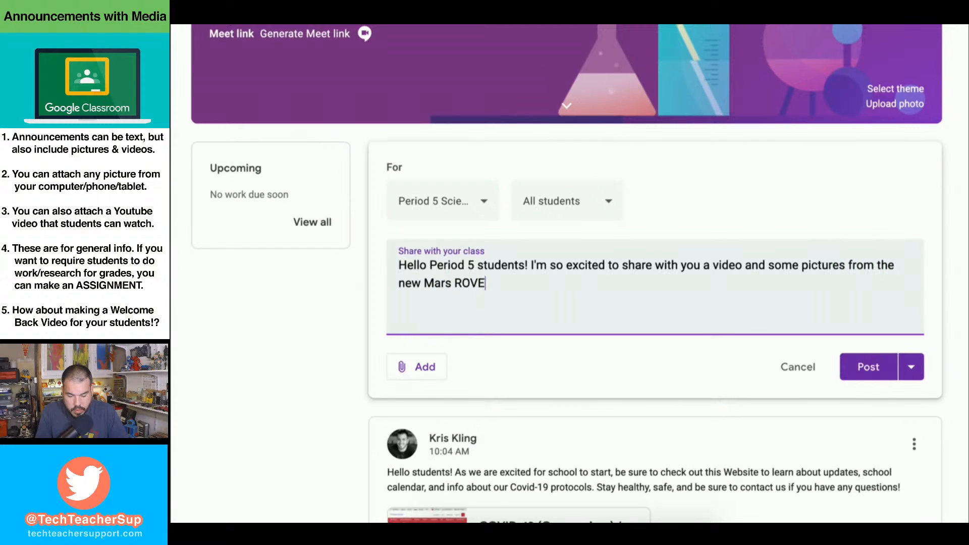
{"action": "key", "text": "BackSpace"}
{"action": "key", "text": "BackSpace"}
{"action": "key", "text": "BackSpace"}
{"action": "key", "text": "BackSpace"}
{"action": "type", "text": "over Persever"}
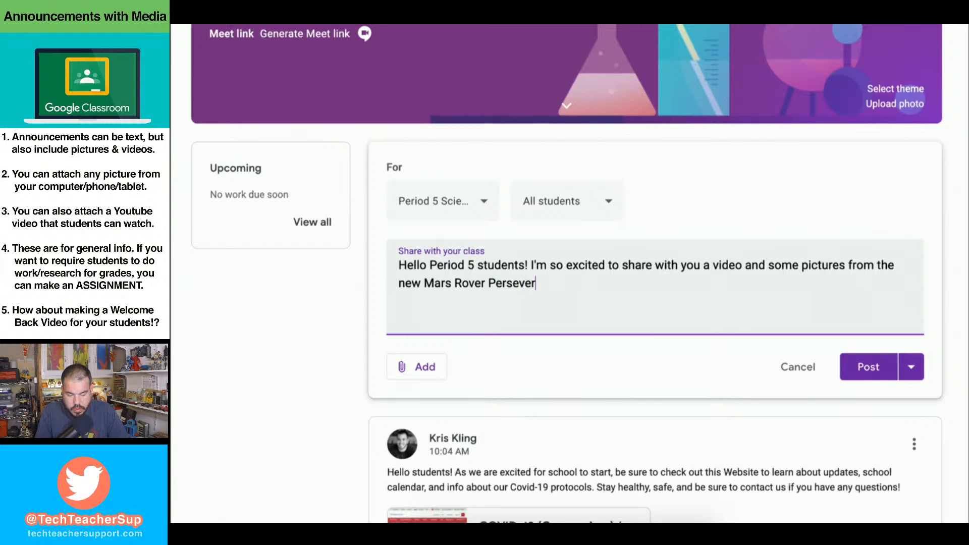
{"action": "type", "text": "ance!"}
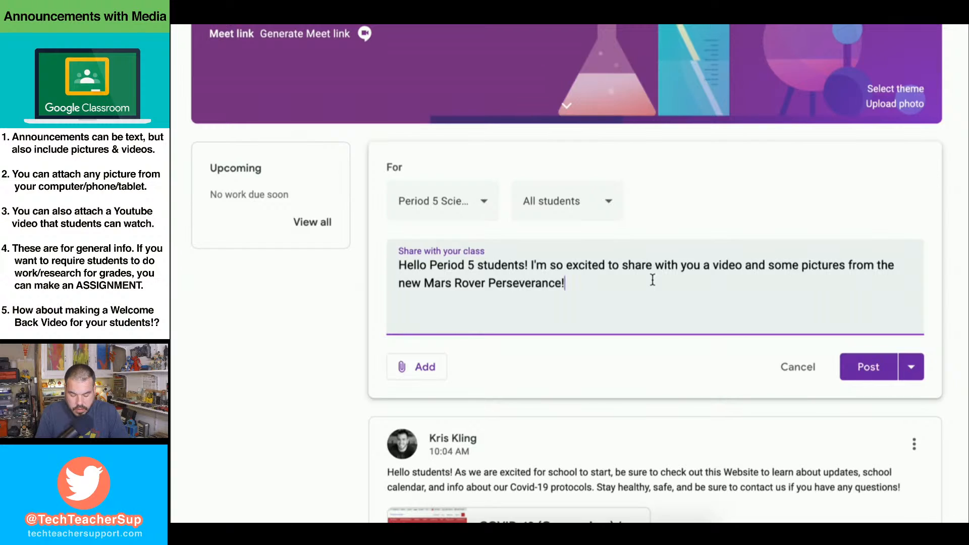
- Append "Watch the video of the launch, and check out all of the scientific instruments on board the rover to see what scientists will study once it lands."
{"action": "type", "text": "Watch t"}
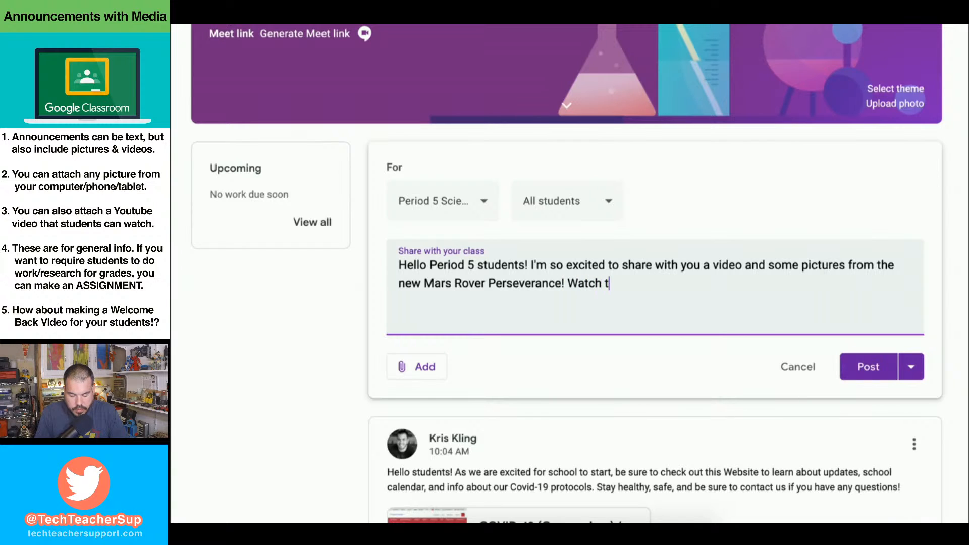
{"action": "type", "text": "he video of the launch"}
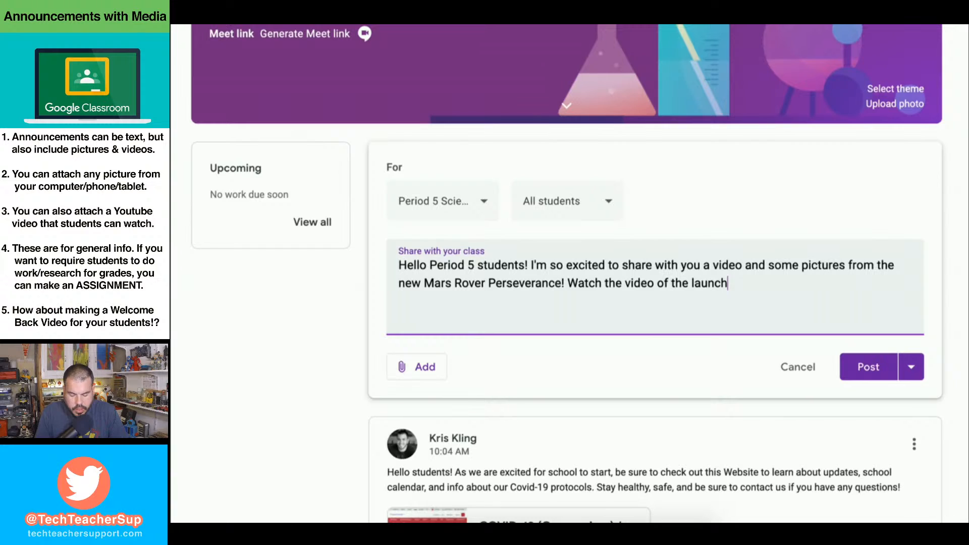
{"action": "type", "text": ", and check "}
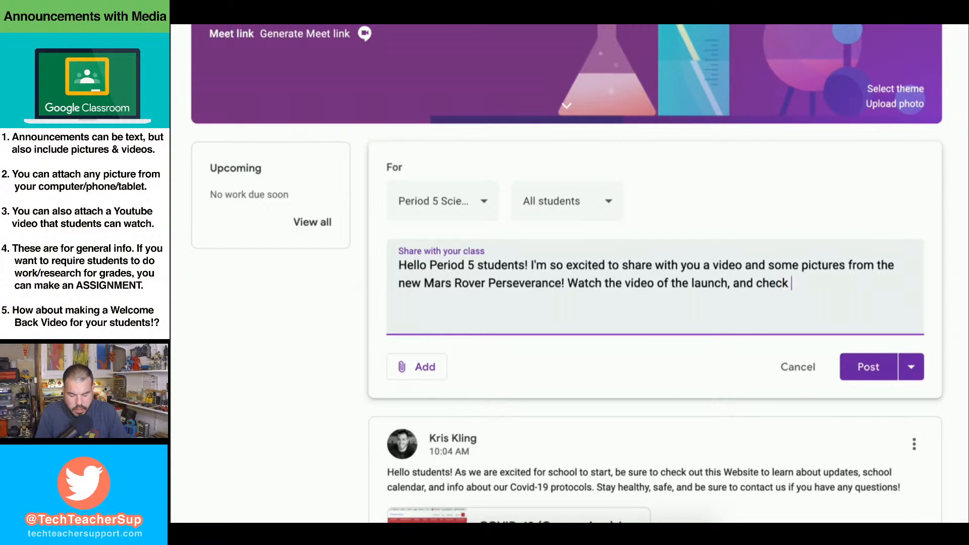
{"action": "type", "text": "out all of the"}
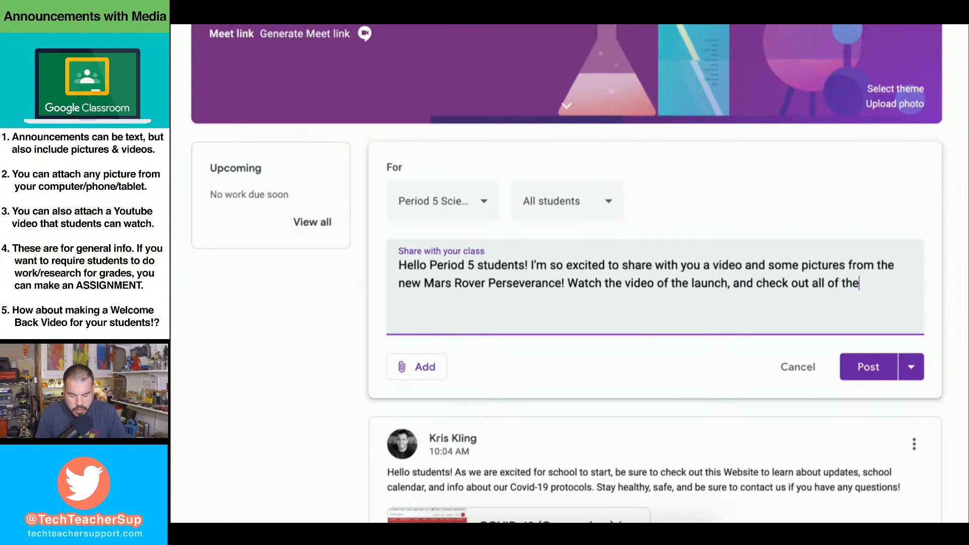
{"action": "type", "text": " scientif"}
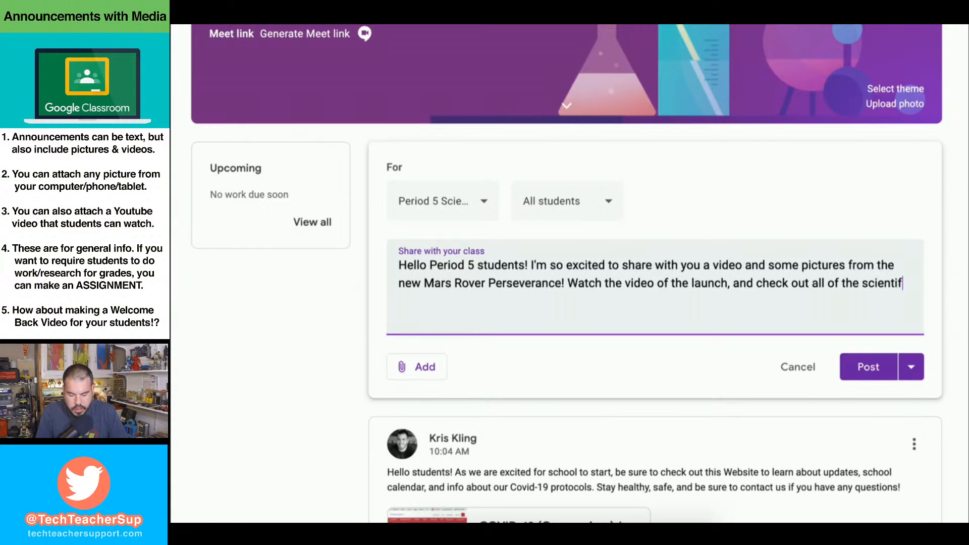
{"action": "type", "text": "ic instrument"}
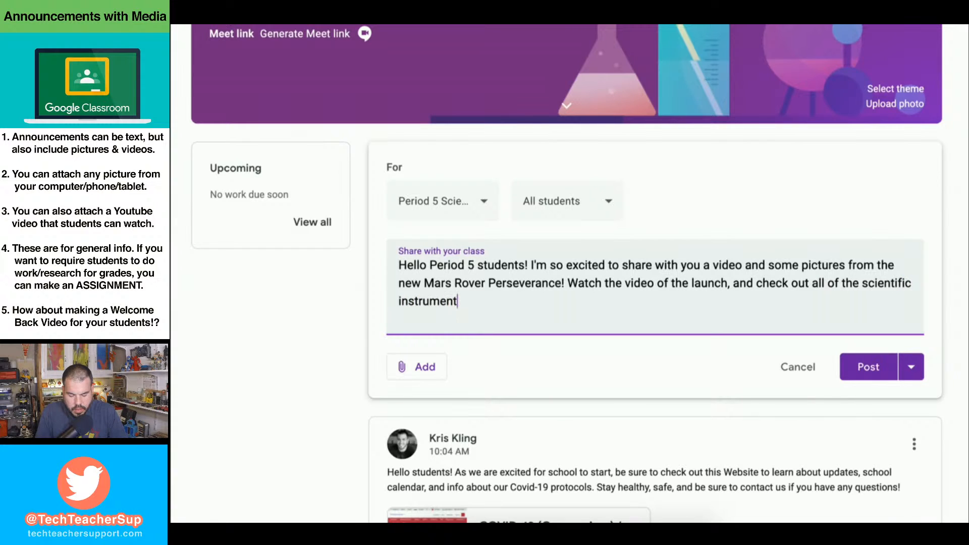
{"action": "type", "text": "s on board the"}
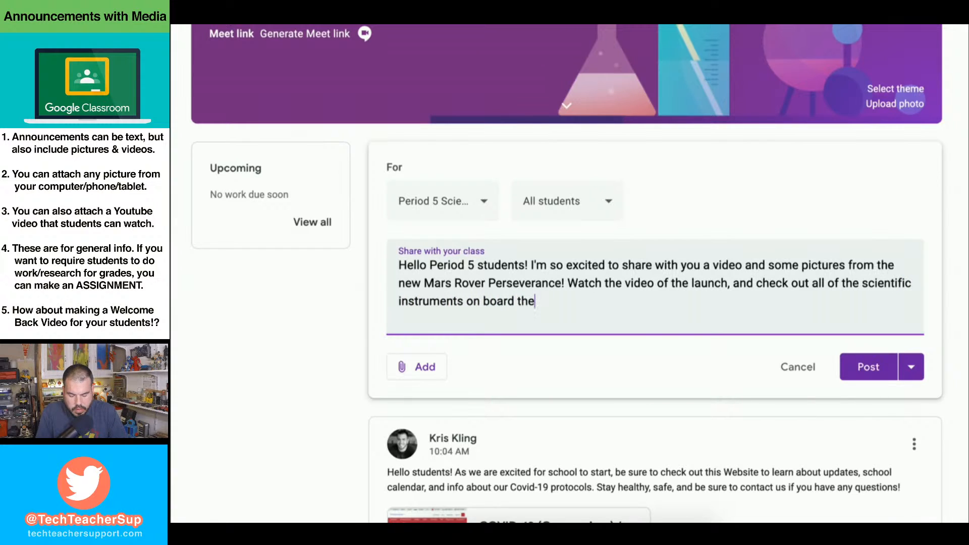
{"action": "type", "text": " rover to see what sc"}
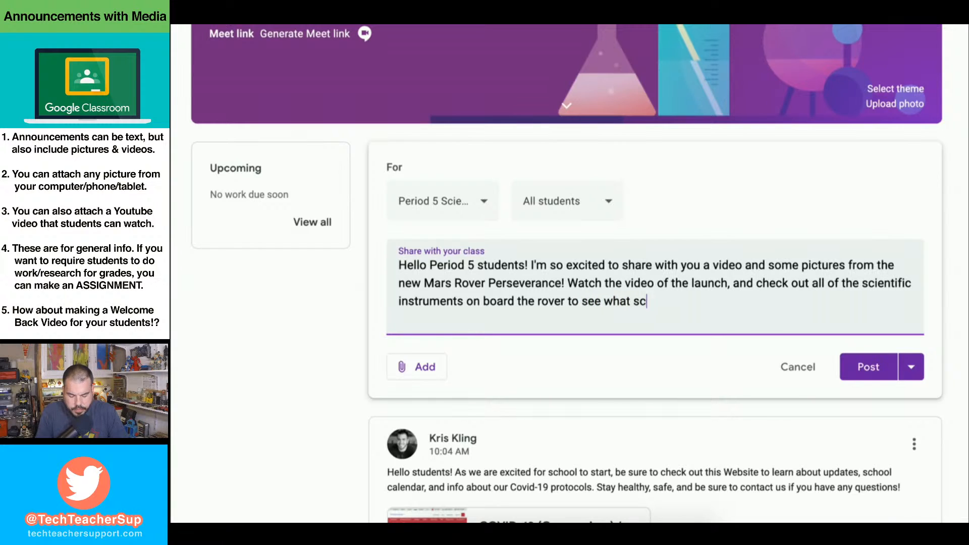
{"action": "type", "text": "ientists wi"}
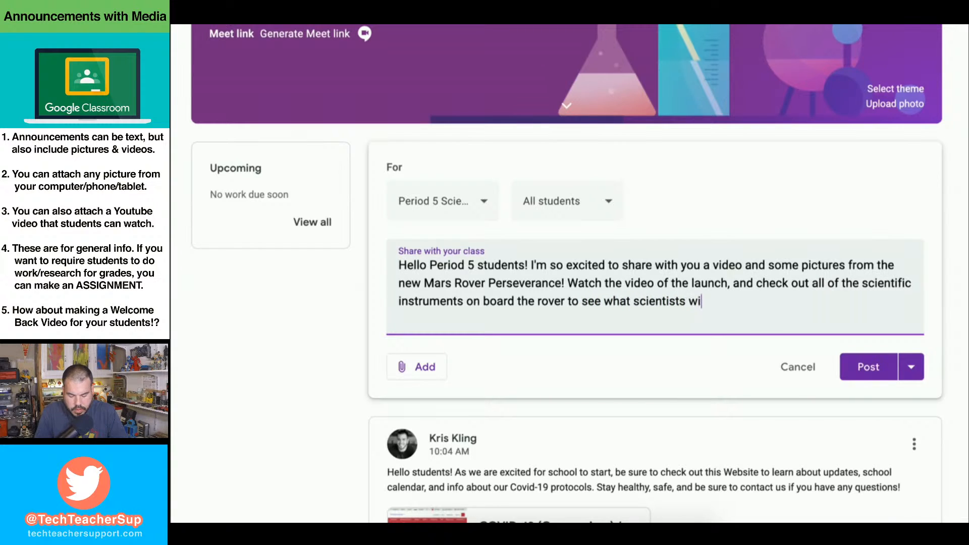
{"action": "type", "text": "ll study once it lands. "}
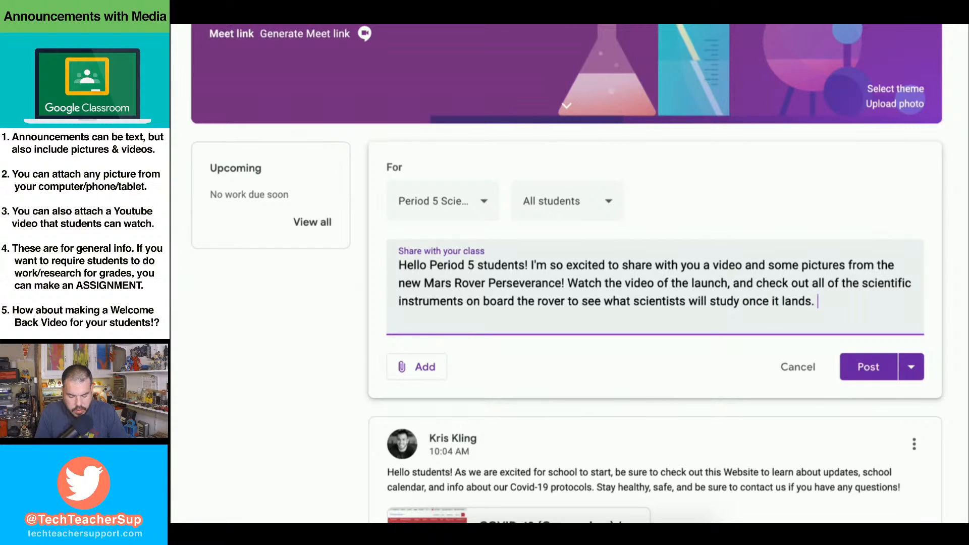
- Add the closing sentence "Also, look how big it is, the size of a car!" to the announcement text
{"action": "type", "text": "Also, look how big "}
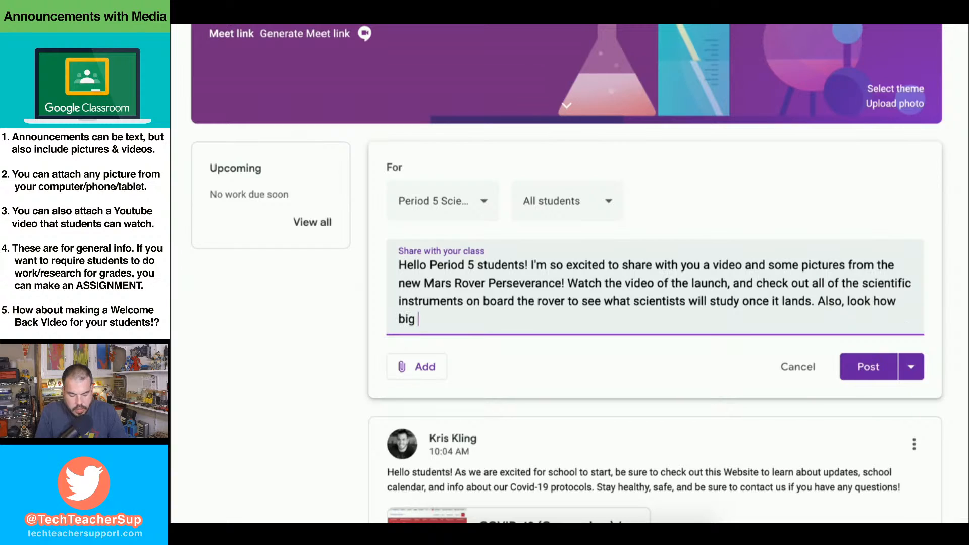
{"action": "type", "text": "it is, the"}
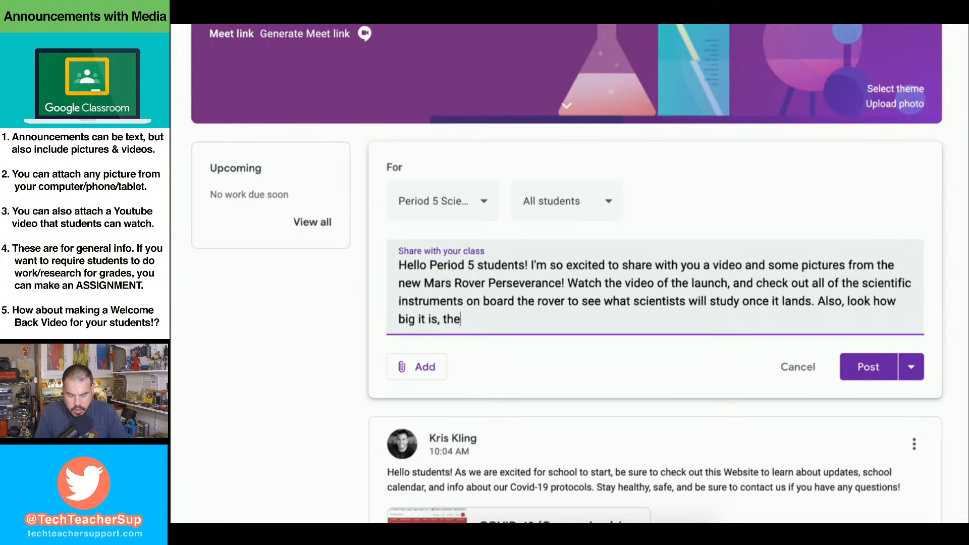
{"action": "type", "text": " size of a"}
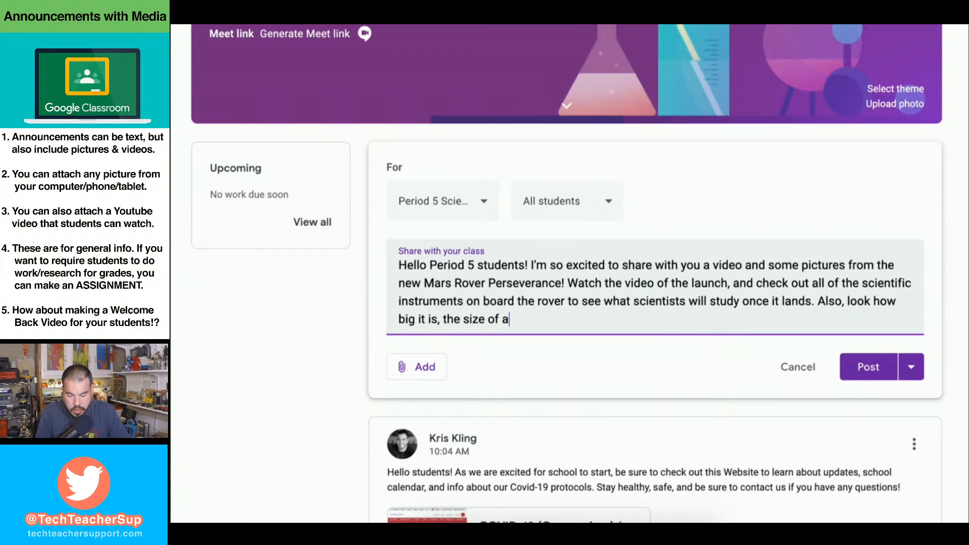
{"action": "type", "text": " car!"}
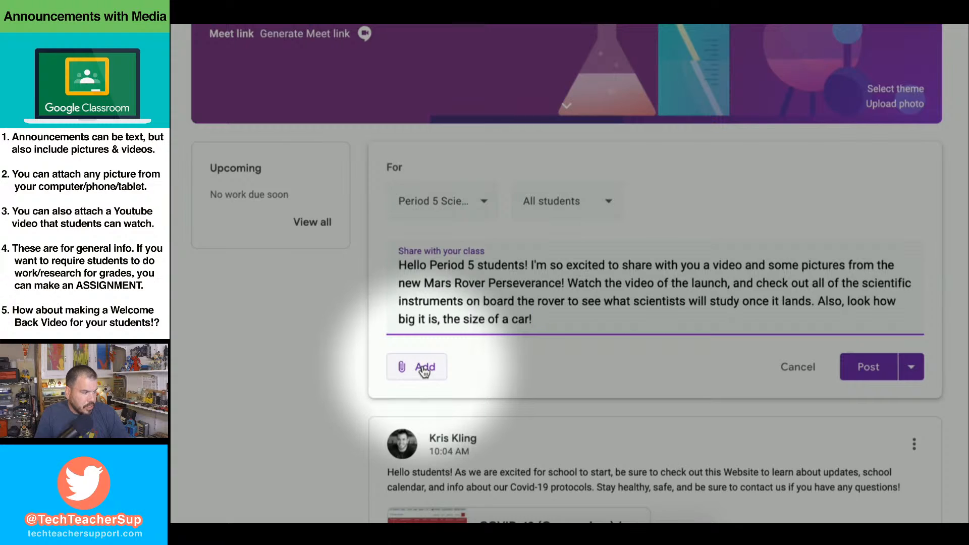
- Attach the image file PerseveranceroveronMars.jpg from the computer's Desktop folder to the announcement
{"action": "left_click", "coordinate": [424, 368]}
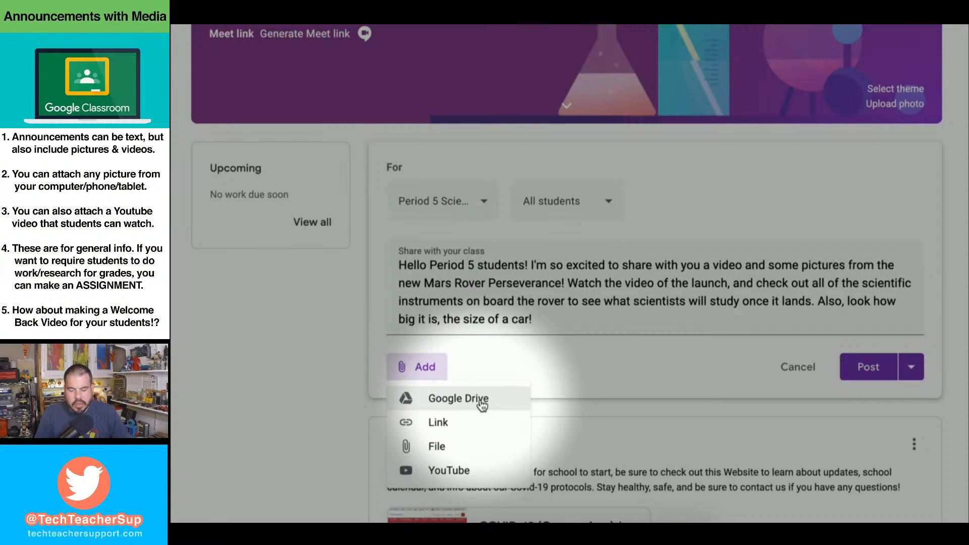
{"action": "left_click", "coordinate": [459, 453]}
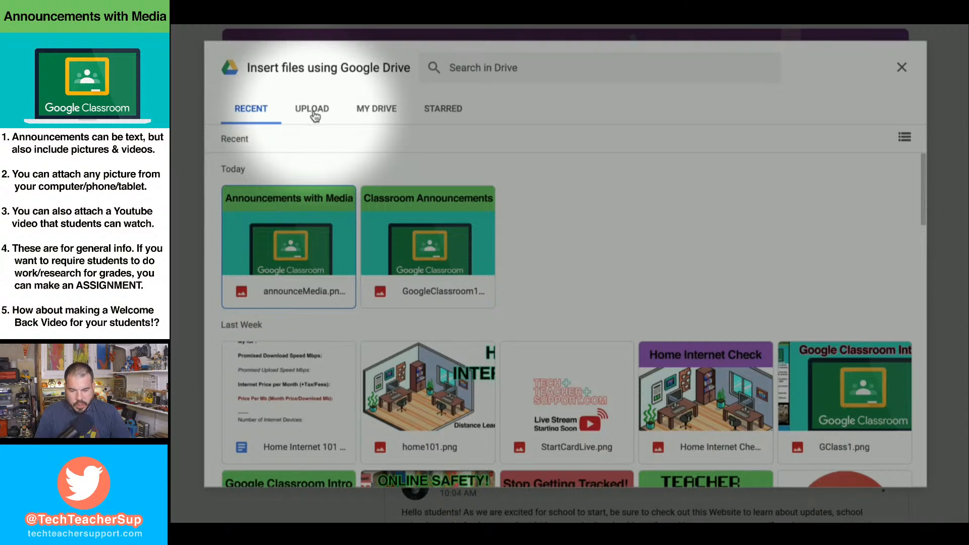
{"action": "left_click", "coordinate": [313, 109]}
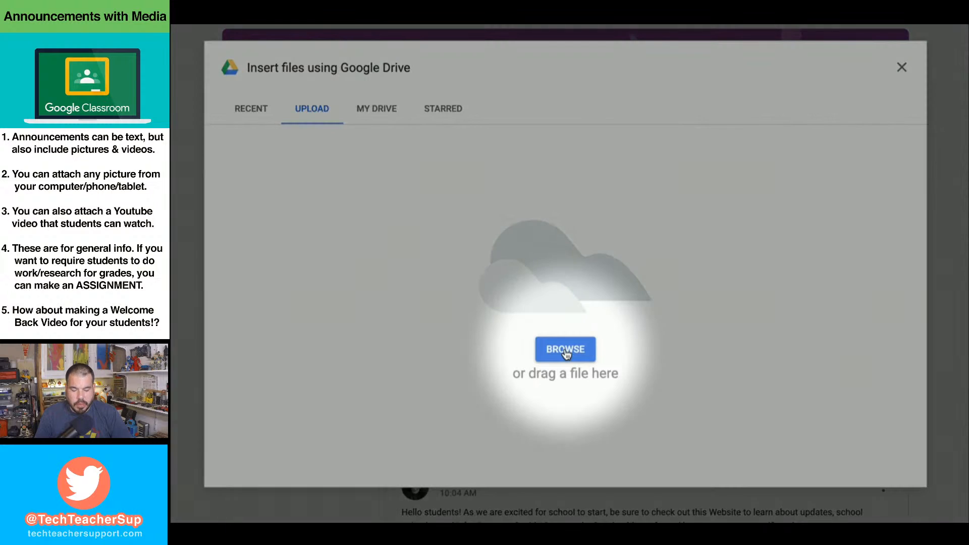
{"action": "left_click", "coordinate": [565, 353]}
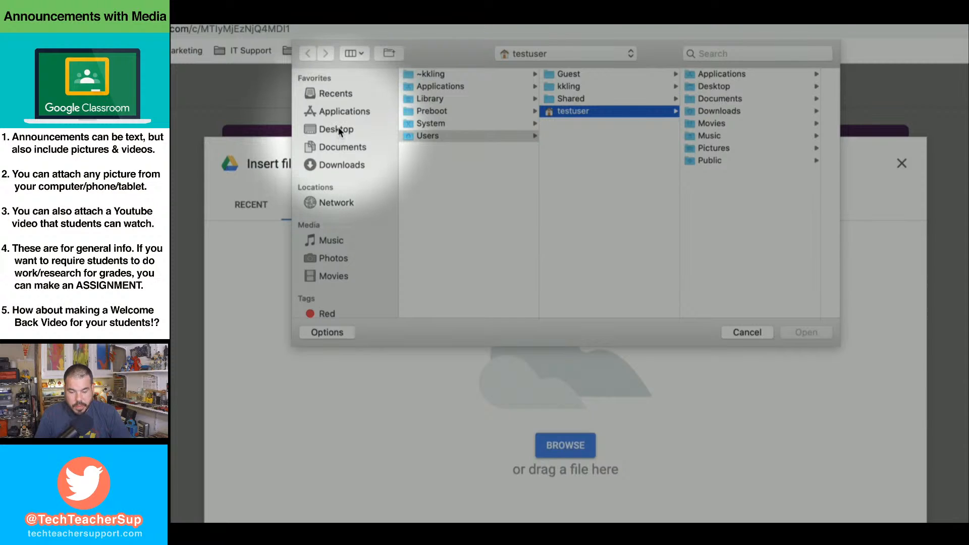
{"action": "left_click", "coordinate": [338, 129]}
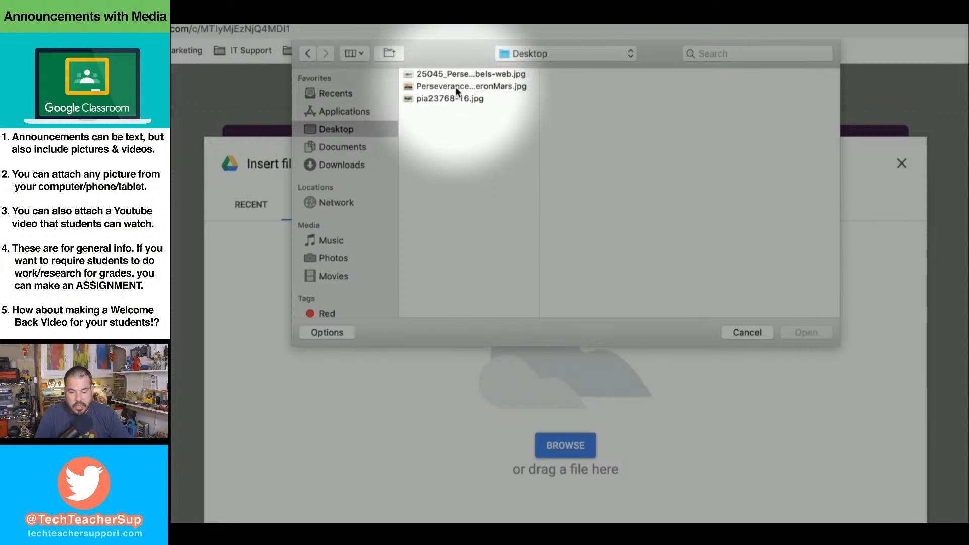
{"action": "left_click", "coordinate": [457, 86]}
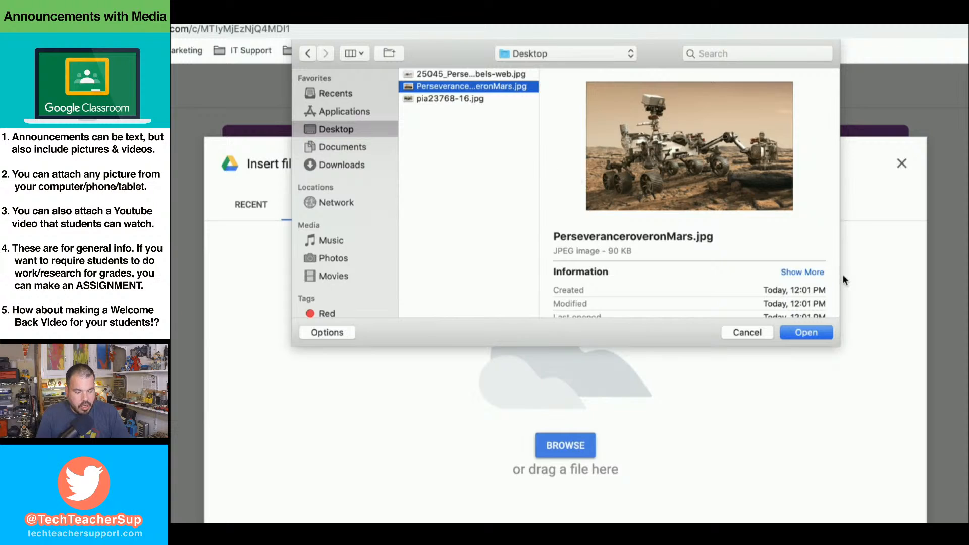
{"action": "left_click", "coordinate": [818, 334]}
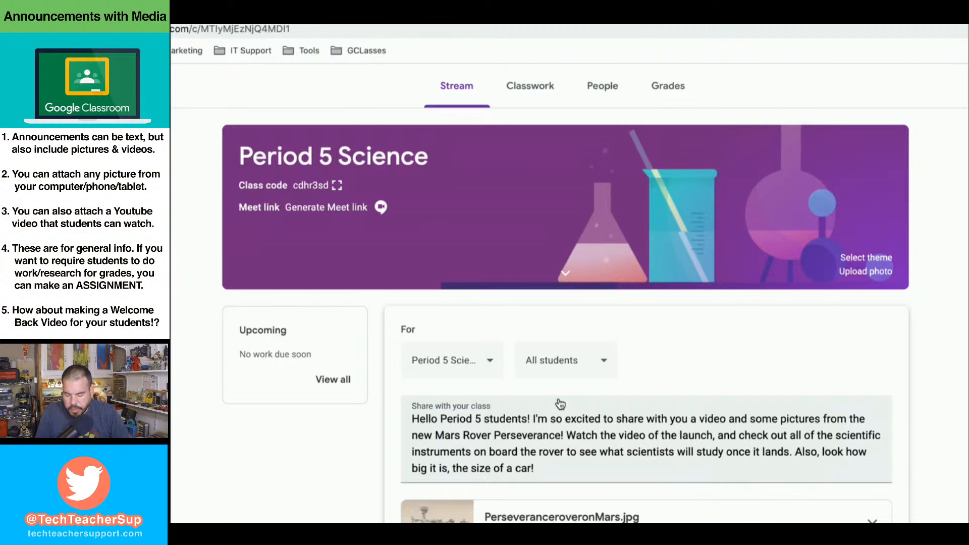
- Open the computer file upload view for adding a second attachment to the announcement
{"action": "scroll", "coordinate": [558, 407], "scroll_direction": "down", "scroll_amount": 2}
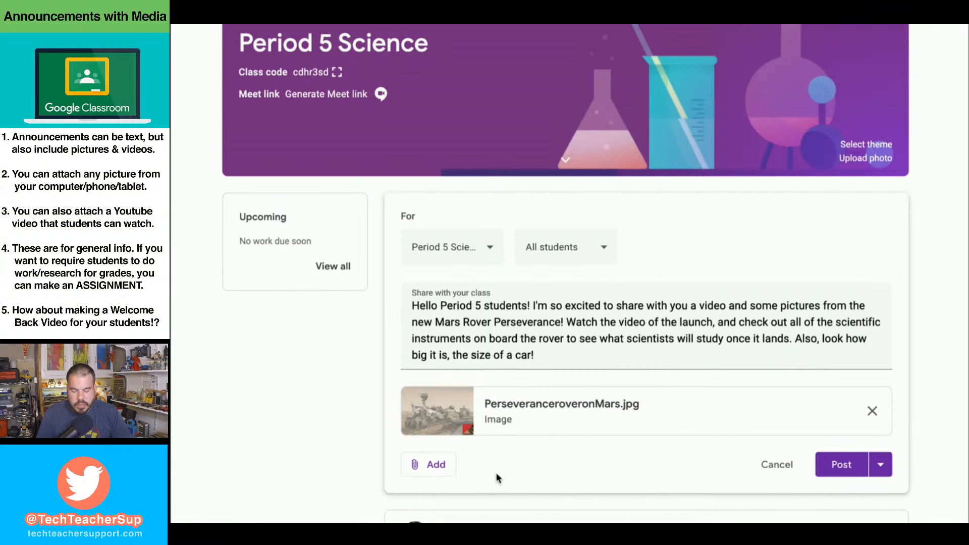
{"action": "scroll", "coordinate": [505, 443], "scroll_direction": "down", "scroll_amount": 1}
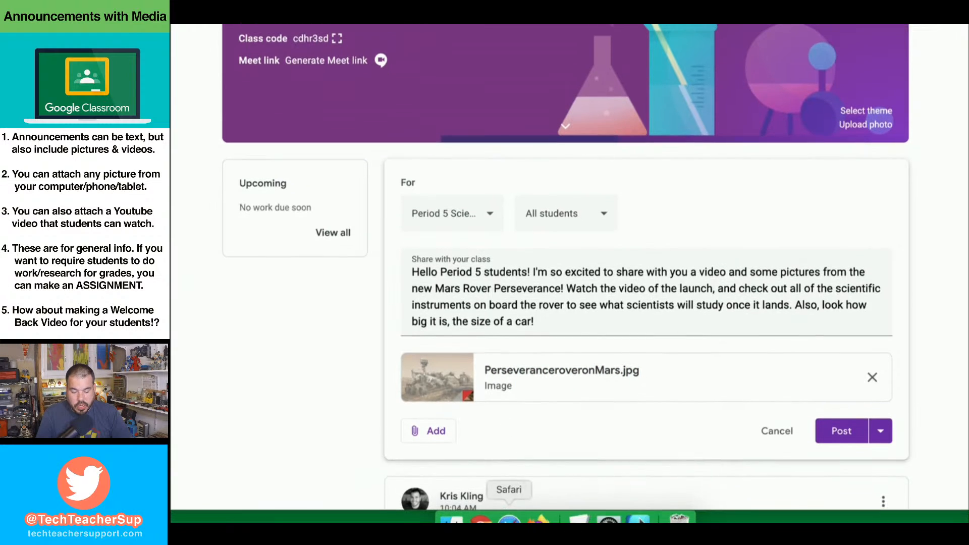
{"action": "left_click", "coordinate": [441, 431]}
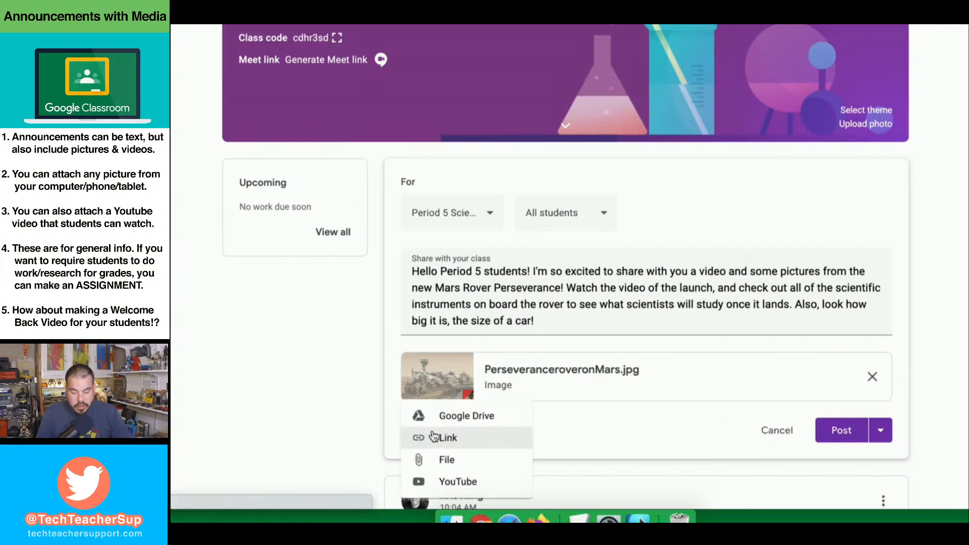
{"action": "left_click", "coordinate": [463, 460]}
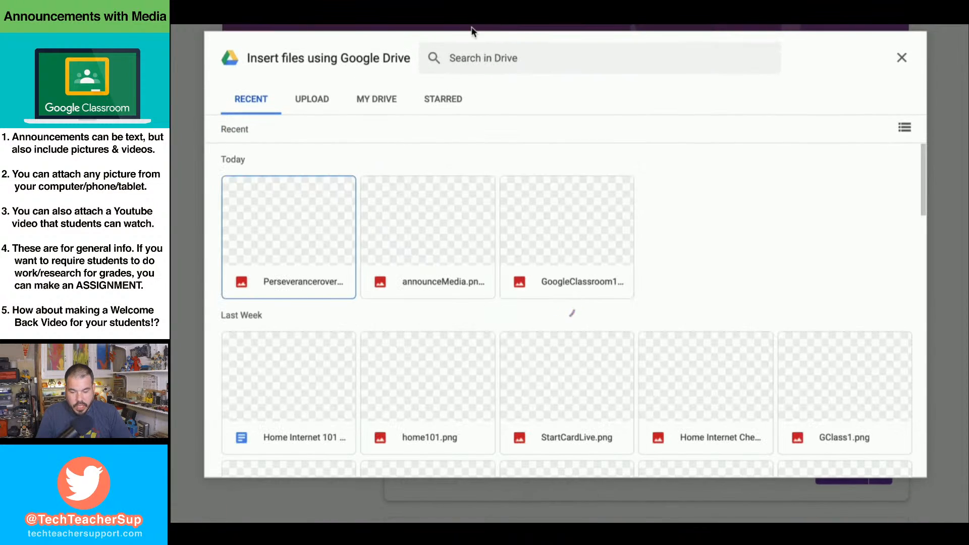
{"action": "left_click", "coordinate": [312, 104]}
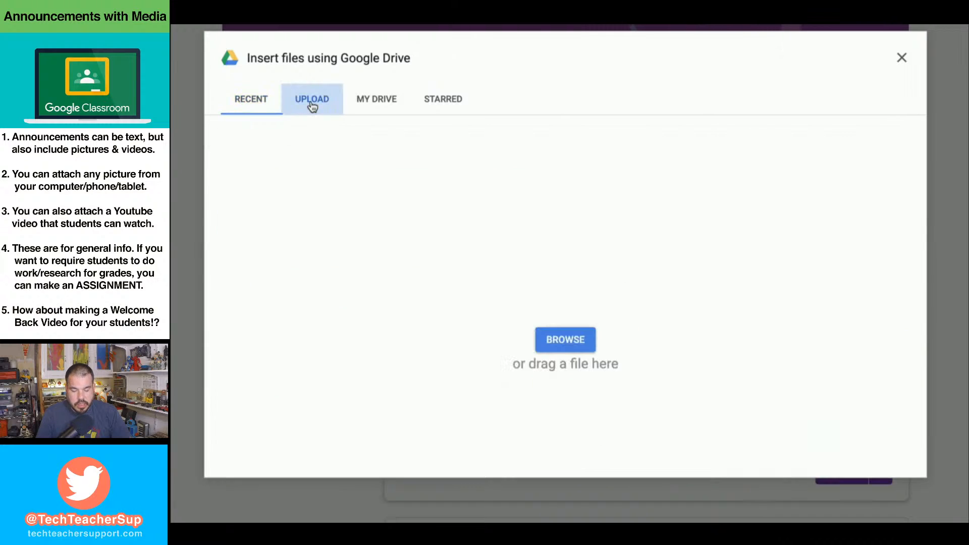
{"action": "left_click", "coordinate": [564, 341]}
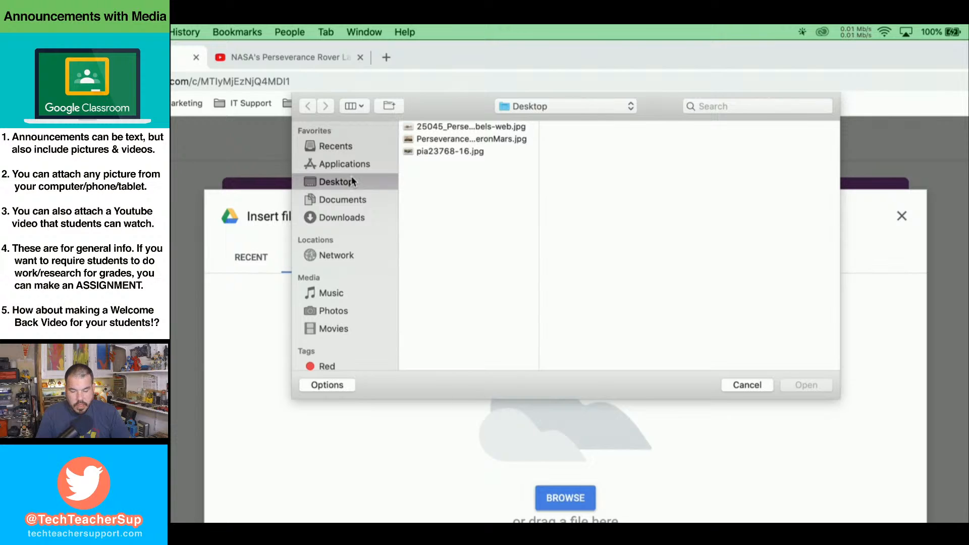
{"action": "left_click", "coordinate": [440, 150]}
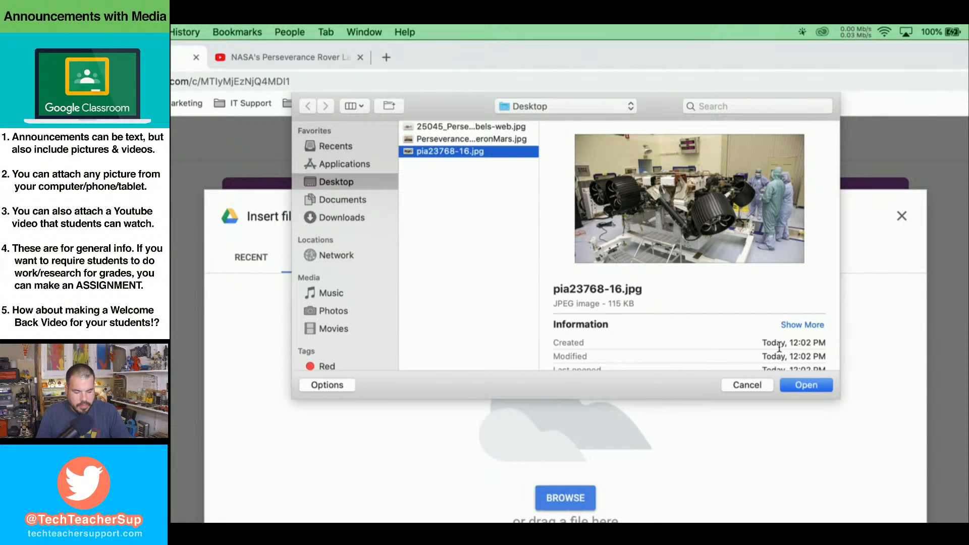
{"action": "left_click", "coordinate": [758, 385]}
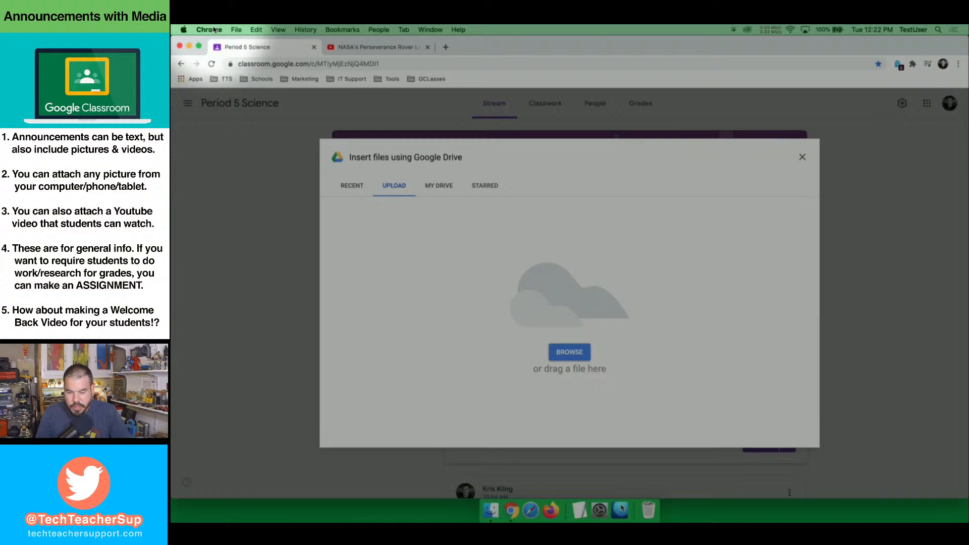
- Hide Google Chrome and move the picture pia23768-16.jpg to the middle of the desktop
{"action": "left_click", "coordinate": [214, 29]}
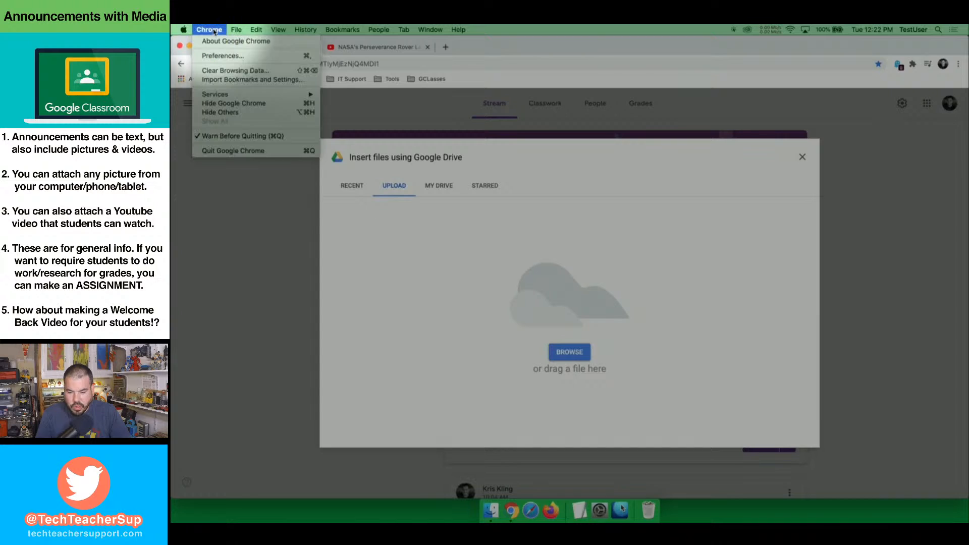
{"action": "left_click", "coordinate": [222, 104]}
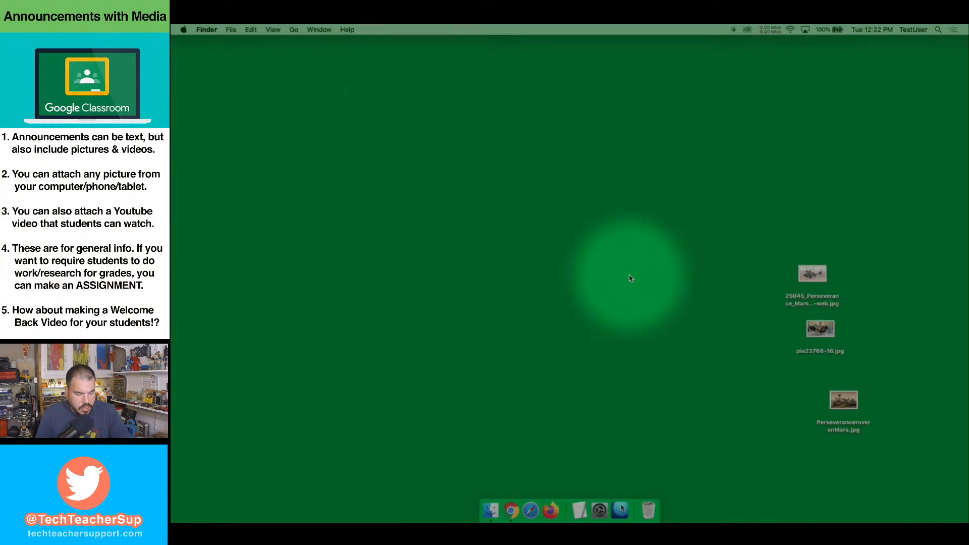
{"action": "left_click_drag", "start_coordinate": [820, 328], "coordinate": [566, 290]}
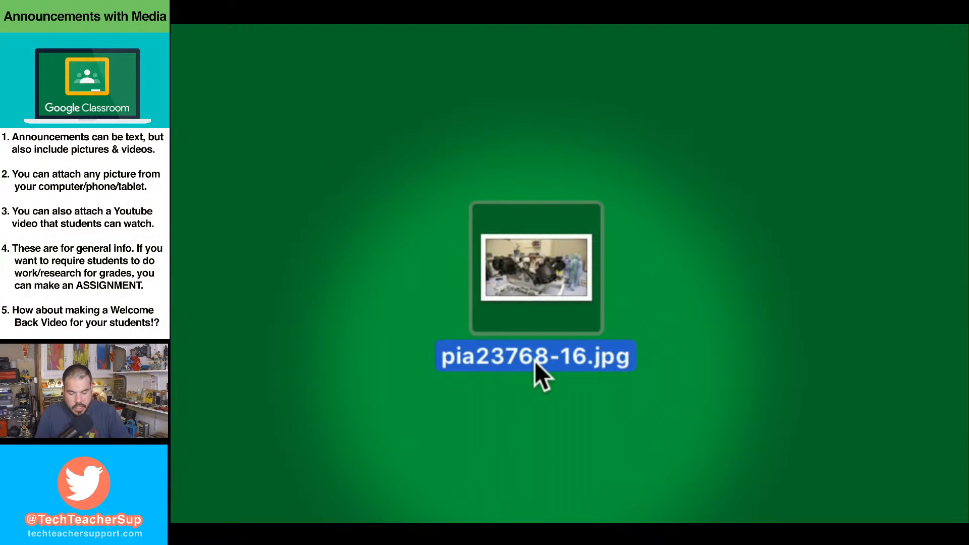
- Rename the picture pia23768-16.jpg on the desktop as MarsRoverIsBig.jpg
{"action": "left_click", "coordinate": [536, 361]}
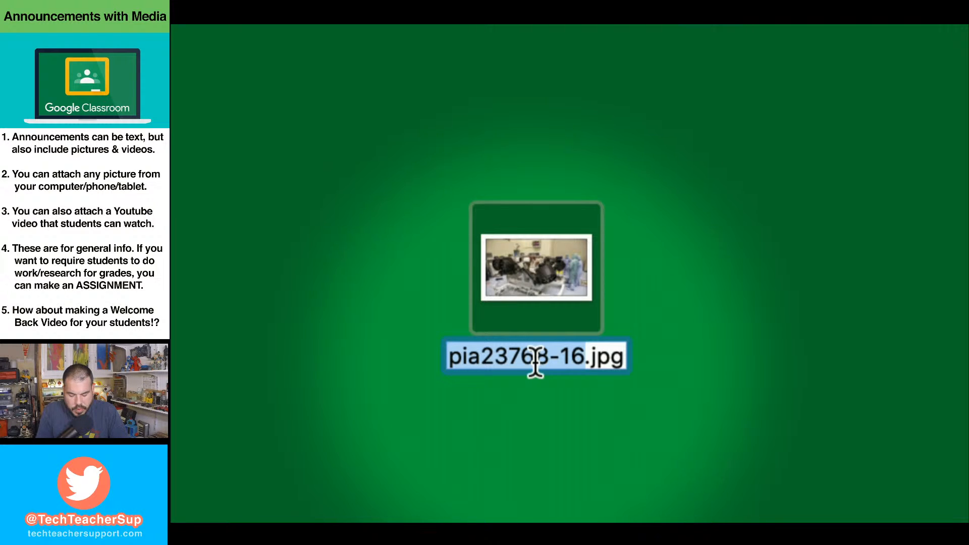
{"action": "type", "text": "Ro"}
{"action": "key", "text": "BackSpace"}
{"action": "key", "text": "BackSpace"}
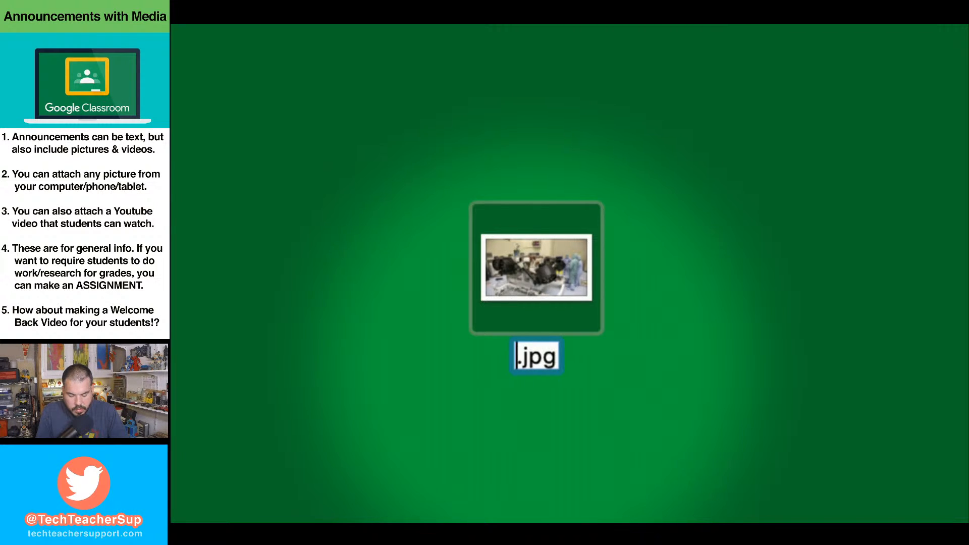
{"action": "type", "text": "MarsRov"}
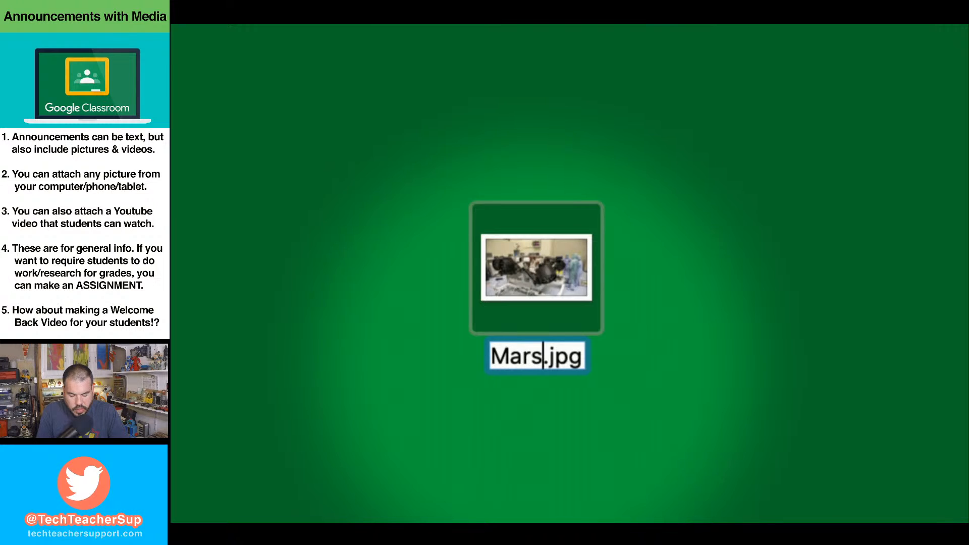
{"action": "type", "text": "er"}
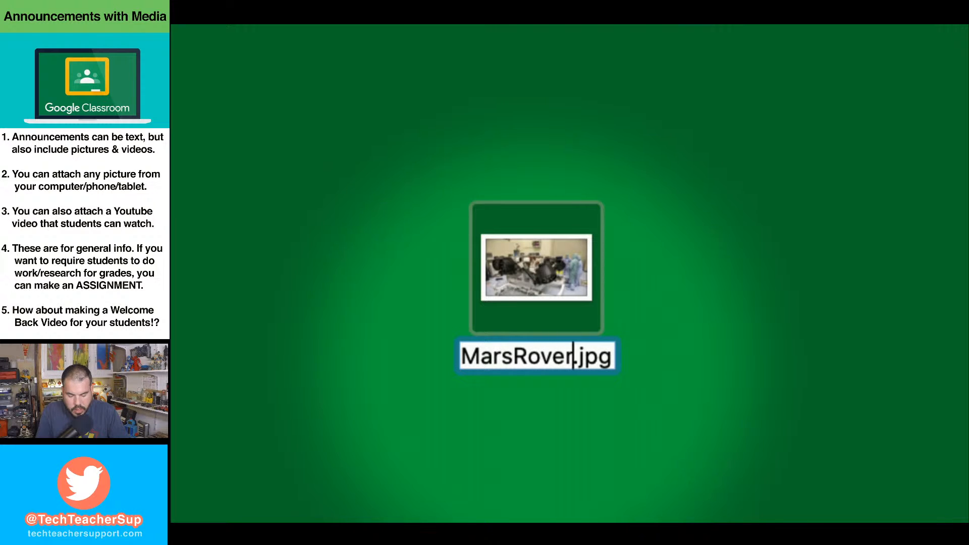
{"action": "type", "text": "IsBig"}
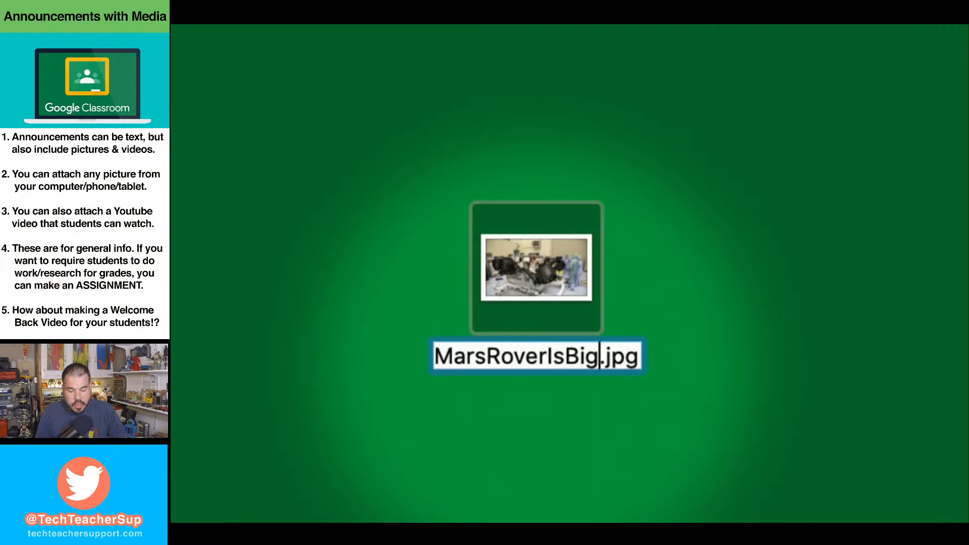
{"action": "key", "text": "Return"}
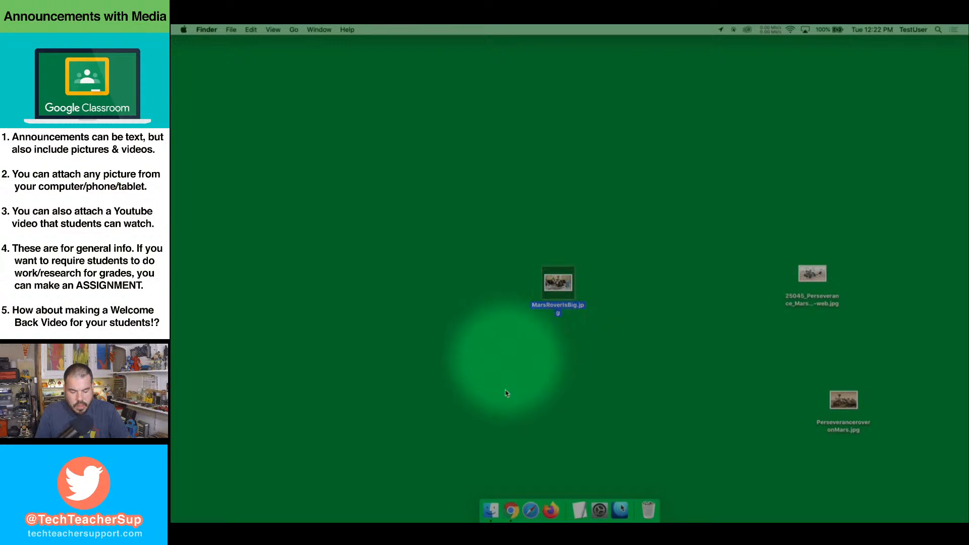
- Switch back to Google Chrome and attach MarsRoverIsBig.jpg from the Desktop folder to the announcement
{"action": "left_click", "coordinate": [511, 511]}
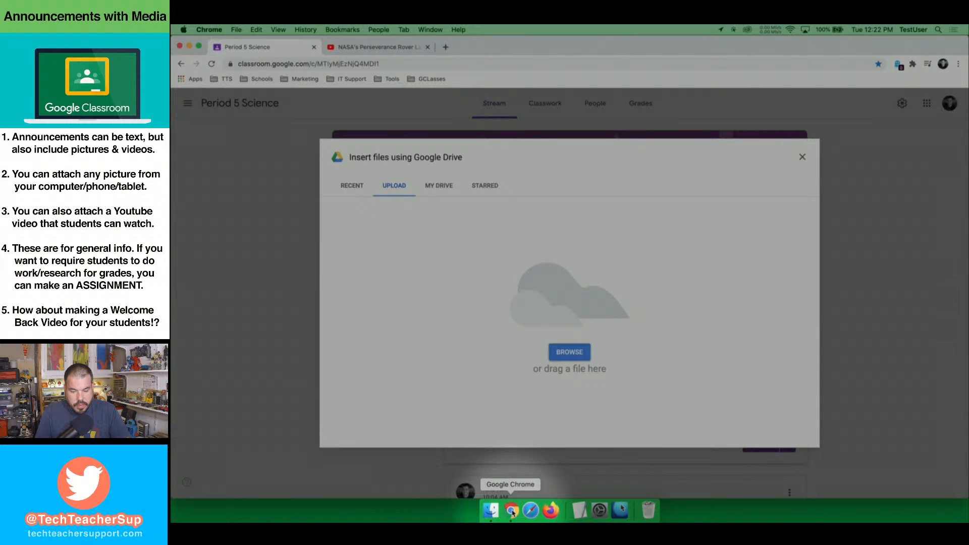
{"action": "left_click", "coordinate": [569, 352]}
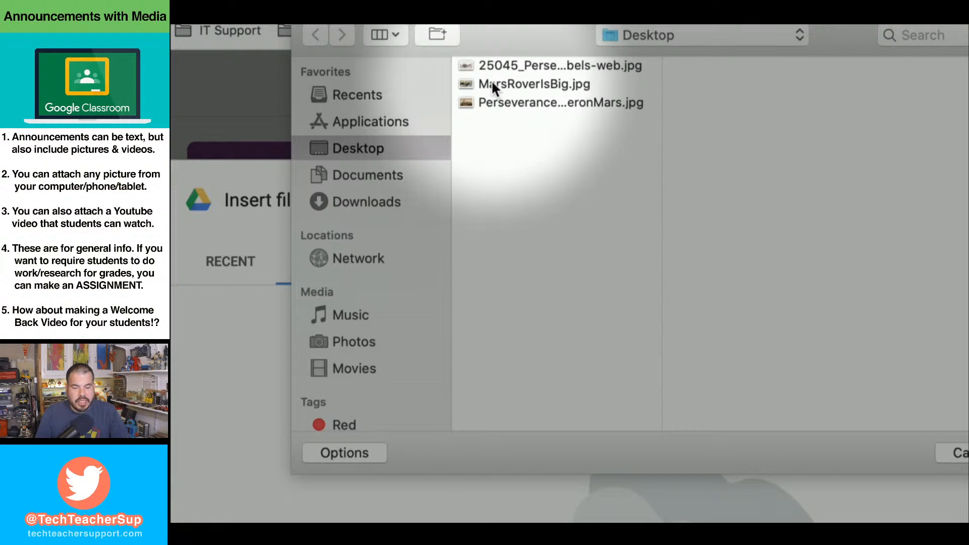
{"action": "left_click", "coordinate": [567, 83]}
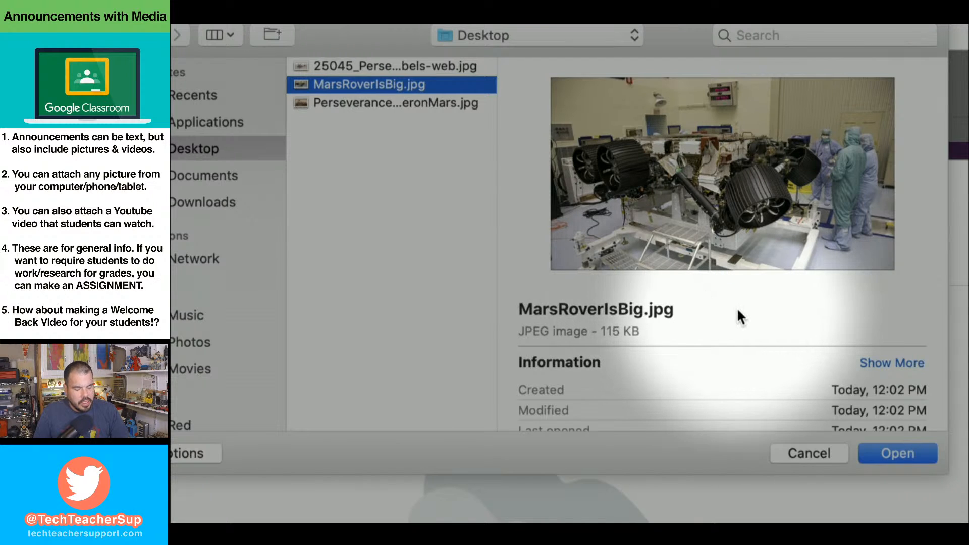
{"action": "left_click", "coordinate": [885, 454]}
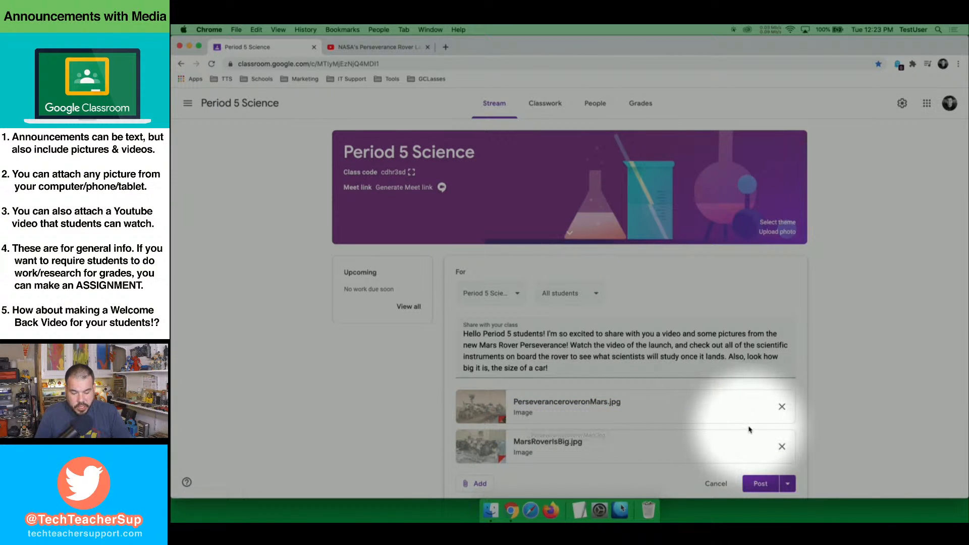
- Open the YouTube video attachment dialog for the announcement and view its URL entry and video search options
{"action": "scroll", "coordinate": [749, 428], "scroll_direction": "down", "scroll_amount": 3}
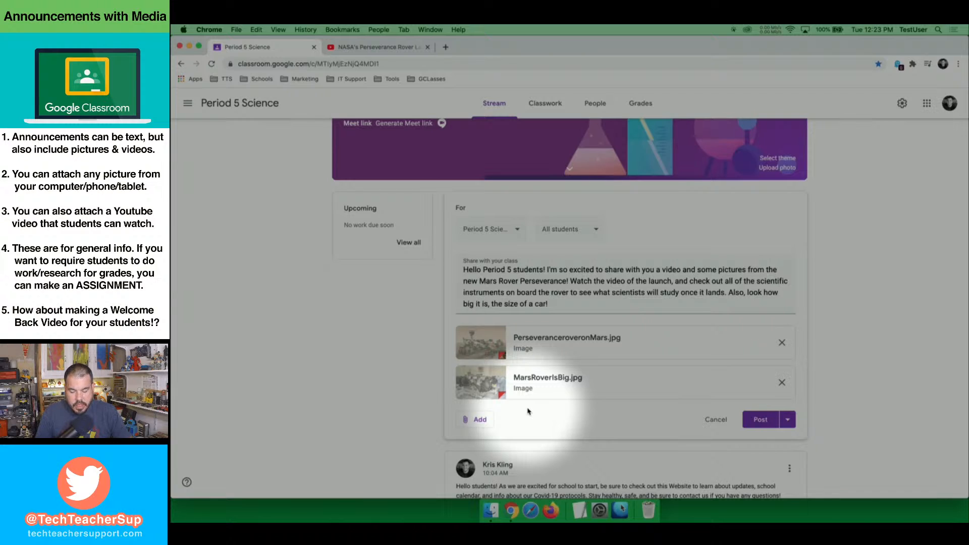
{"action": "left_click", "coordinate": [479, 421]}
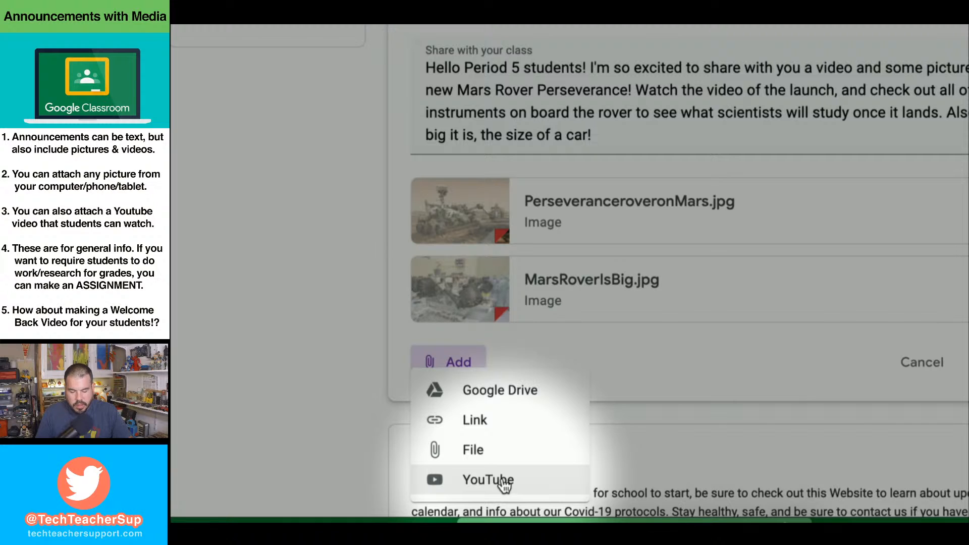
{"action": "left_click", "coordinate": [503, 481]}
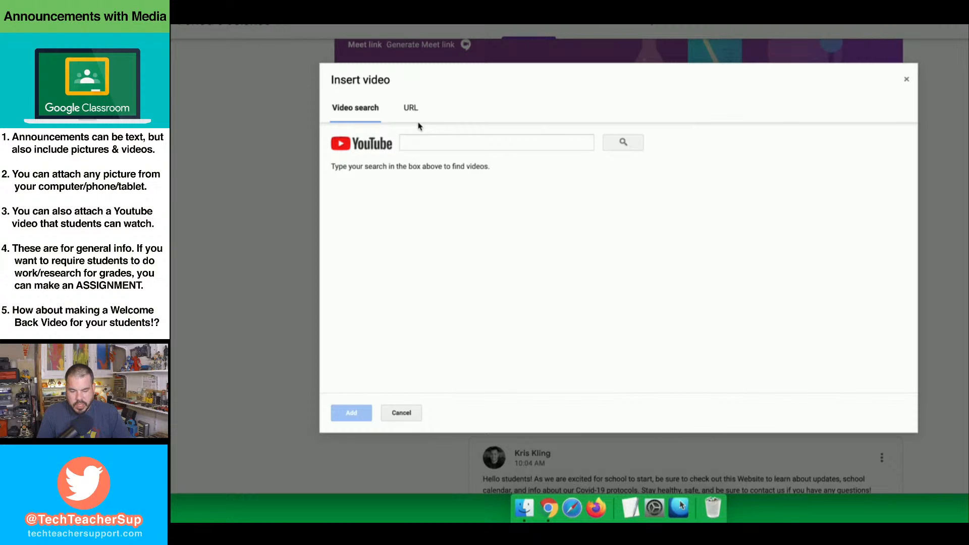
{"action": "left_click", "coordinate": [428, 144]}
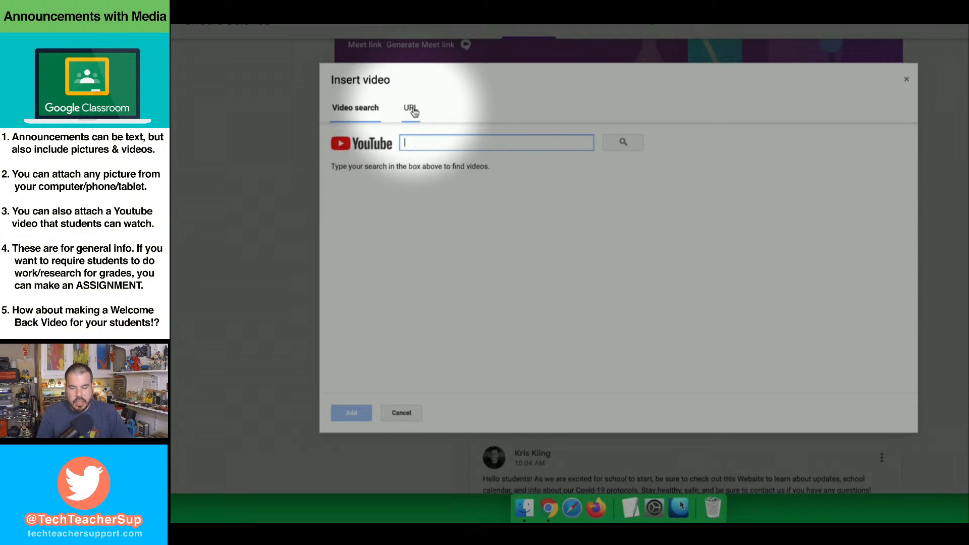
{"action": "left_click", "coordinate": [412, 110]}
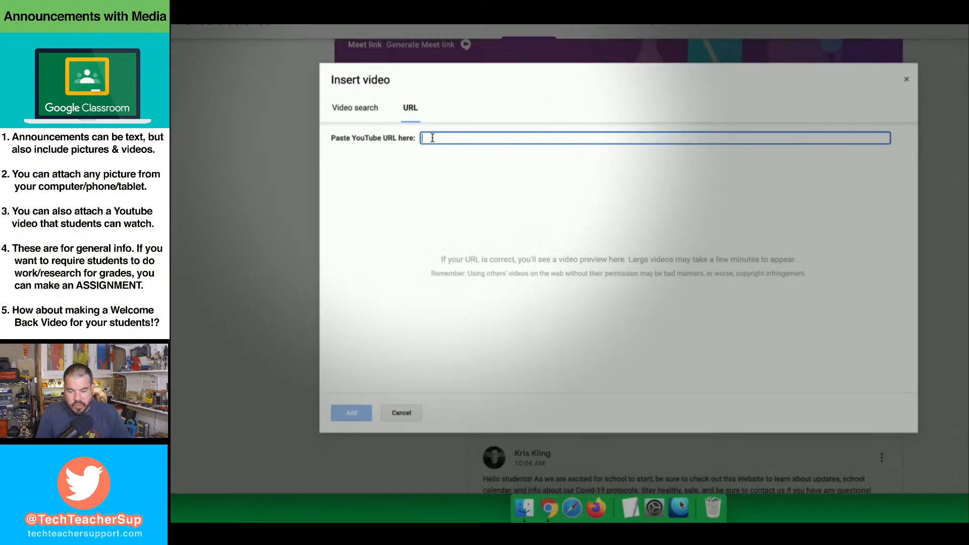
{"action": "left_click", "coordinate": [356, 109]}
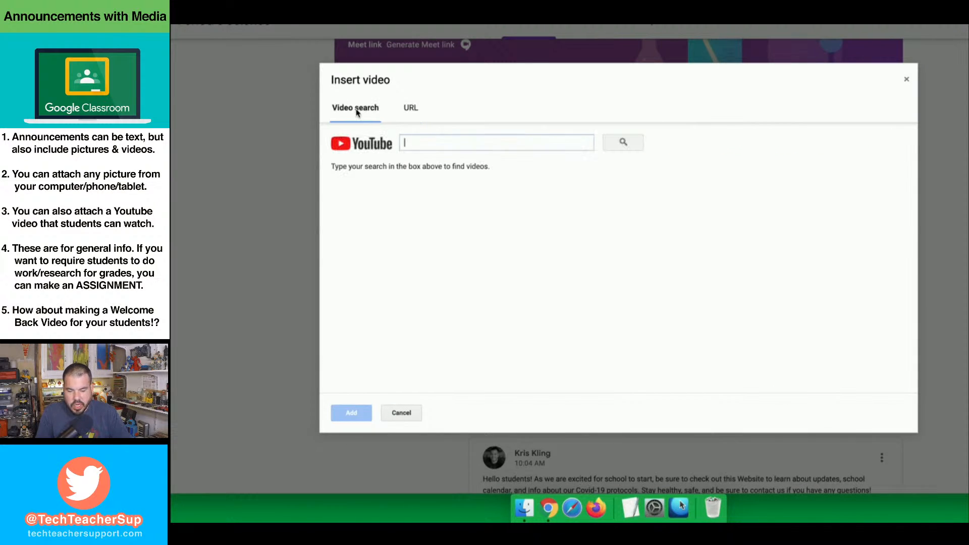
- Search YouTube for "mars rover" within the video attachment dialog and look through the listed videos
{"action": "type", "text": "m"}
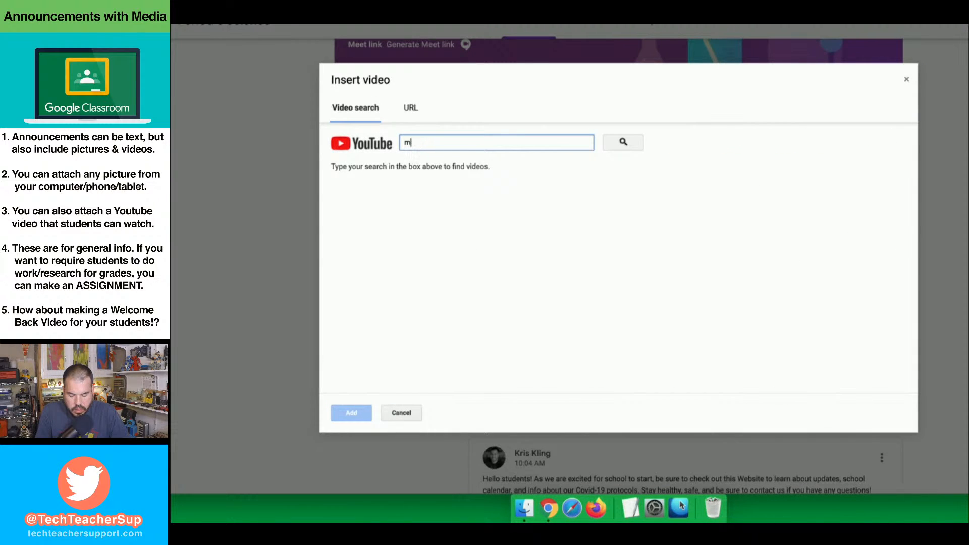
{"action": "type", "text": "ars rover"}
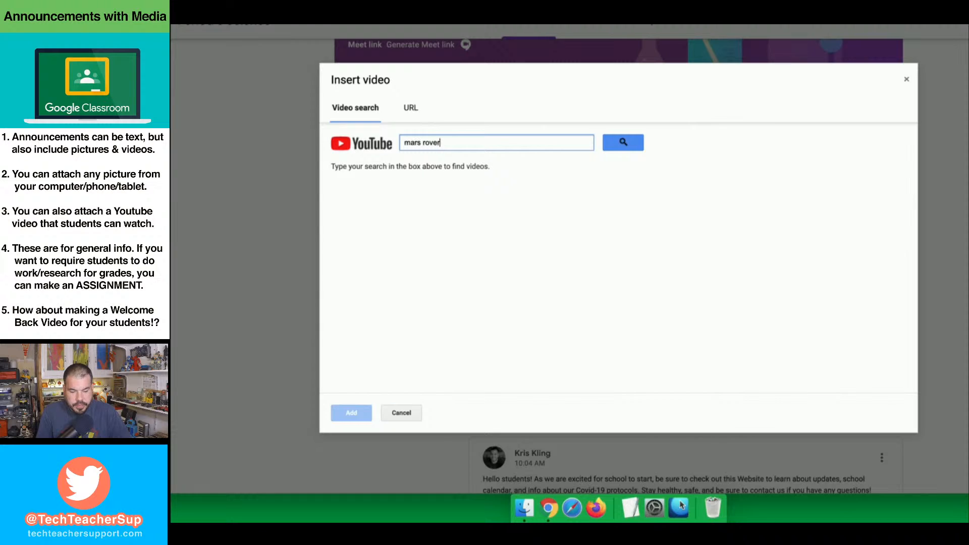
{"action": "left_click", "coordinate": [641, 148]}
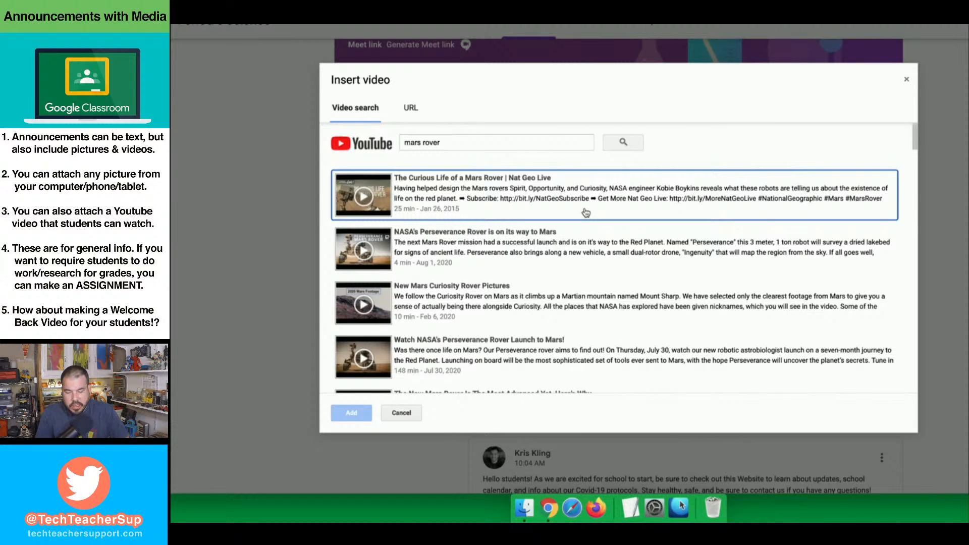
{"action": "scroll", "coordinate": [581, 280], "scroll_direction": "down", "scroll_amount": 3}
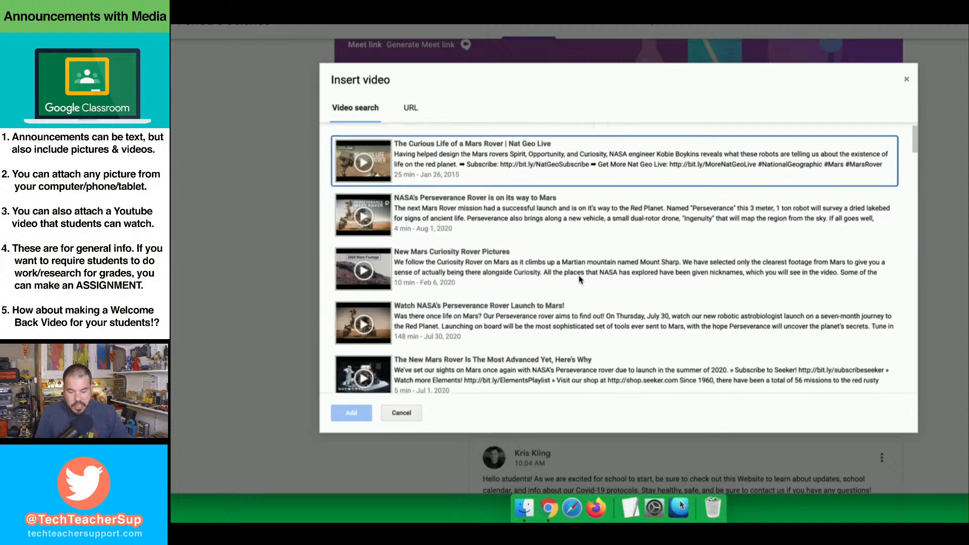
{"action": "scroll", "coordinate": [580, 281], "scroll_direction": "down", "scroll_amount": 2}
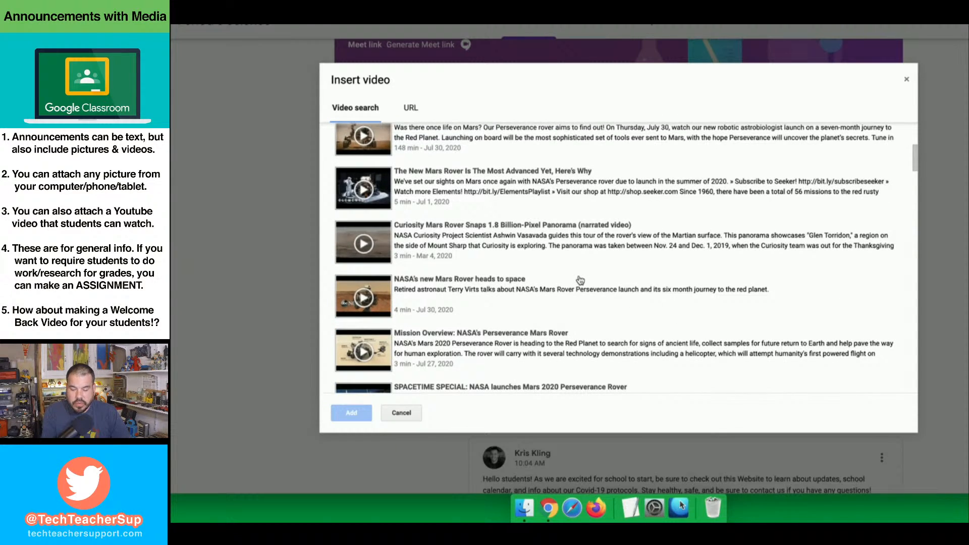
{"action": "scroll", "coordinate": [581, 280], "scroll_direction": "down", "scroll_amount": 2}
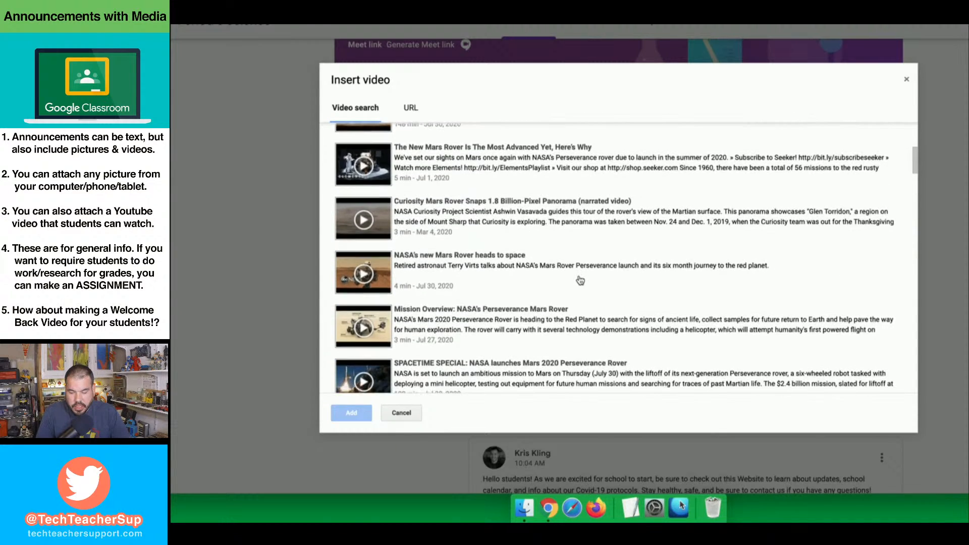
{"action": "scroll", "coordinate": [580, 280], "scroll_direction": "down", "scroll_amount": 5}
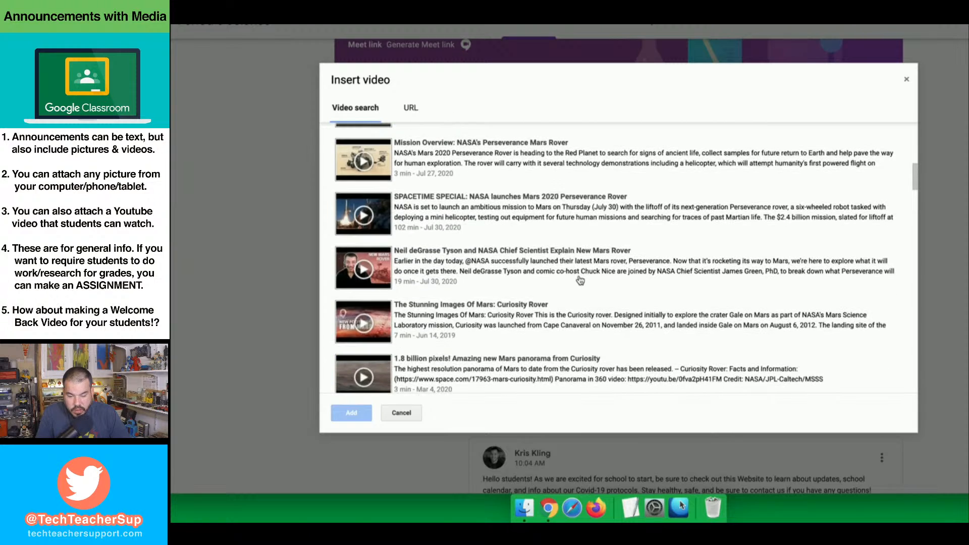
{"action": "scroll", "coordinate": [581, 280], "scroll_direction": "down", "scroll_amount": 3}
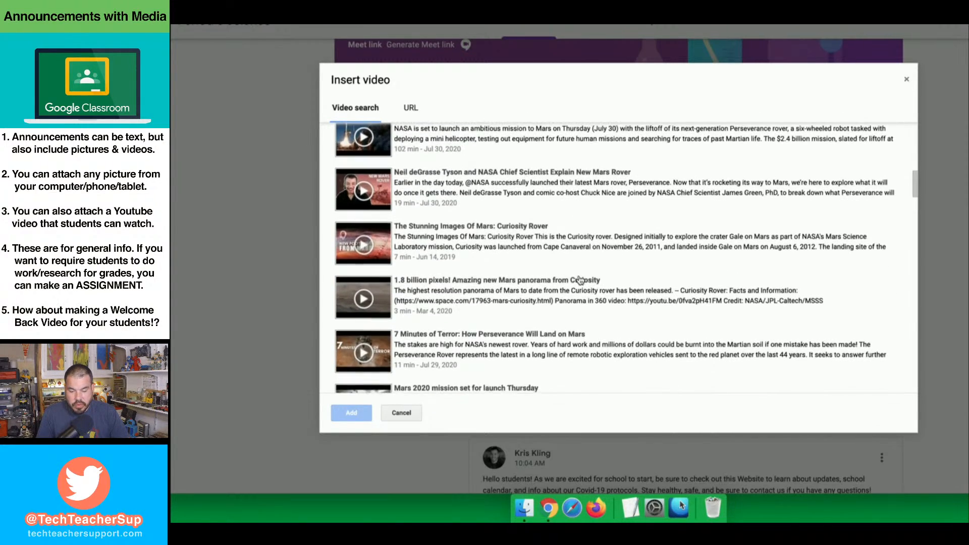
{"action": "scroll", "coordinate": [580, 281], "scroll_direction": "down", "scroll_amount": 3}
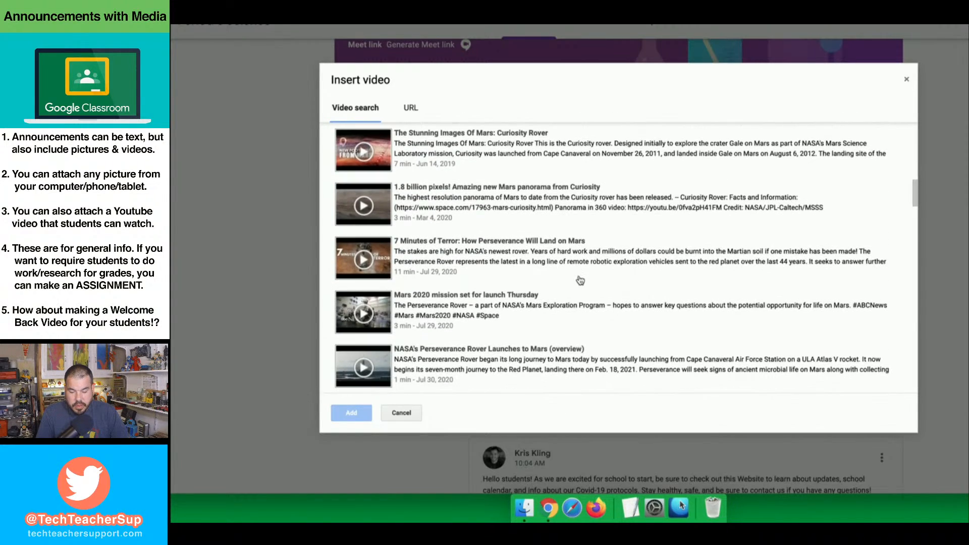
{"action": "scroll", "coordinate": [580, 281], "scroll_direction": "down", "scroll_amount": 4}
{"action": "scroll", "coordinate": [555, 277], "scroll_direction": "up", "scroll_amount": 15}
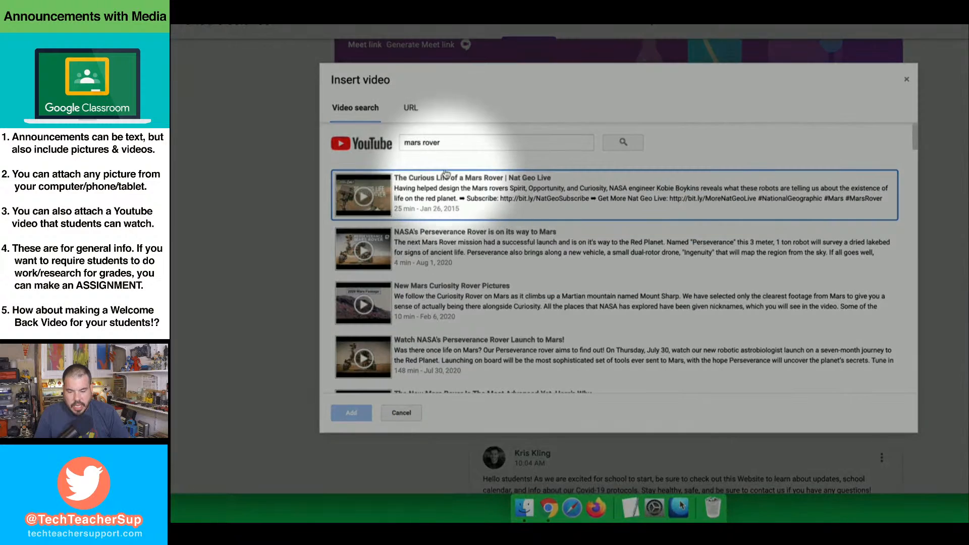
- Set the video attachment dialog to URL entry and bring up the already open YouTube page of NASA's Perseverance Rover Launches to Mars (overview)
{"action": "left_click", "coordinate": [410, 109]}
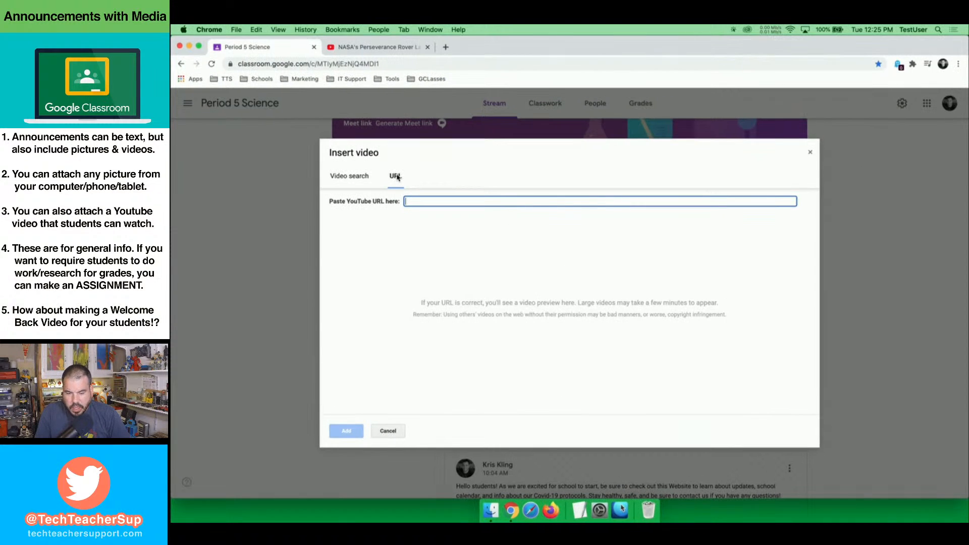
{"action": "left_click", "coordinate": [355, 49]}
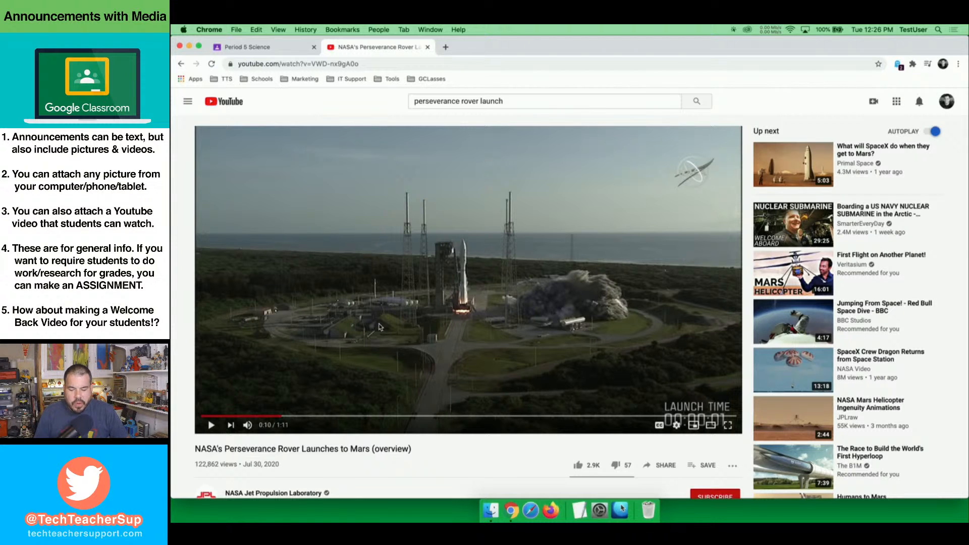
{"action": "scroll", "coordinate": [380, 327], "scroll_direction": "down", "scroll_amount": 1}
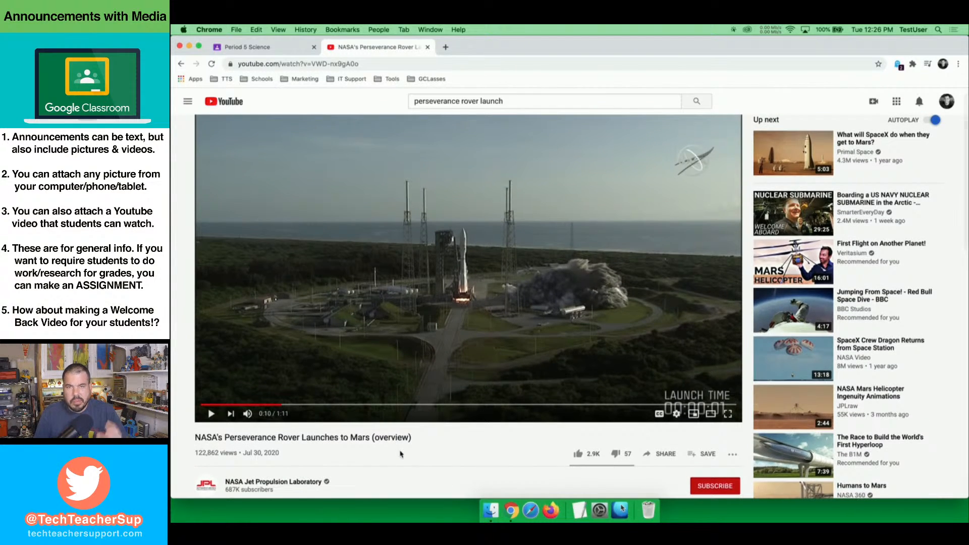
{"action": "scroll", "coordinate": [401, 454], "scroll_direction": "down", "scroll_amount": 3}
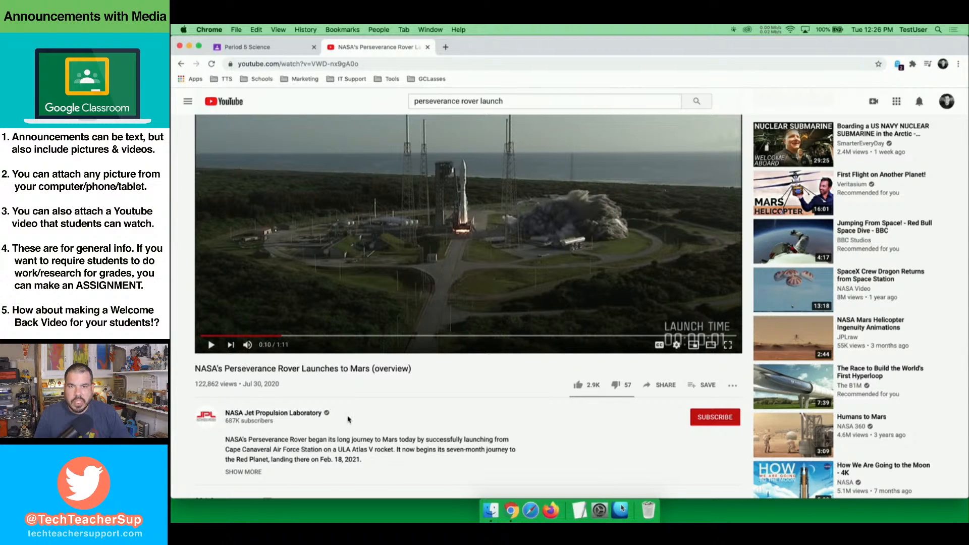
{"action": "scroll", "coordinate": [350, 419], "scroll_direction": "up", "scroll_amount": 2}
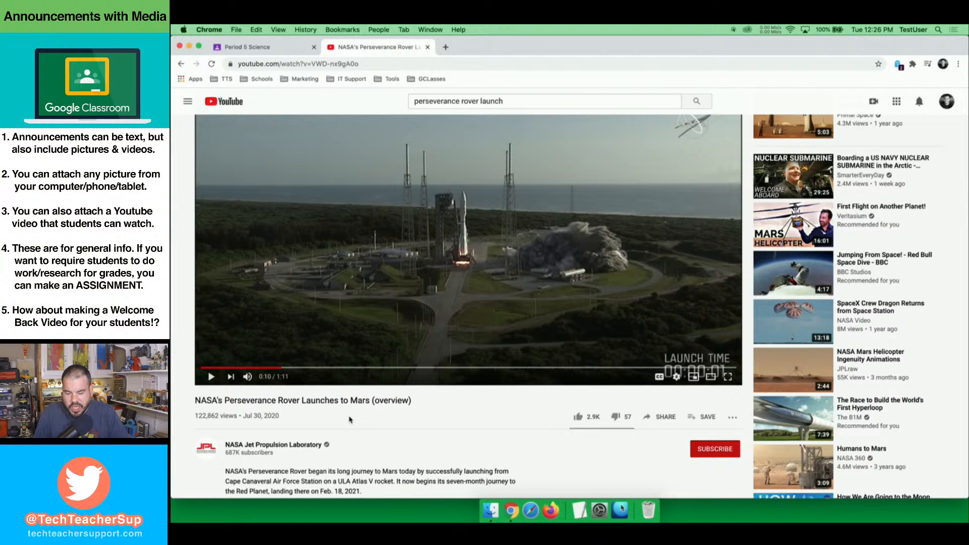
{"action": "scroll", "coordinate": [350, 420], "scroll_direction": "up", "scroll_amount": 3}
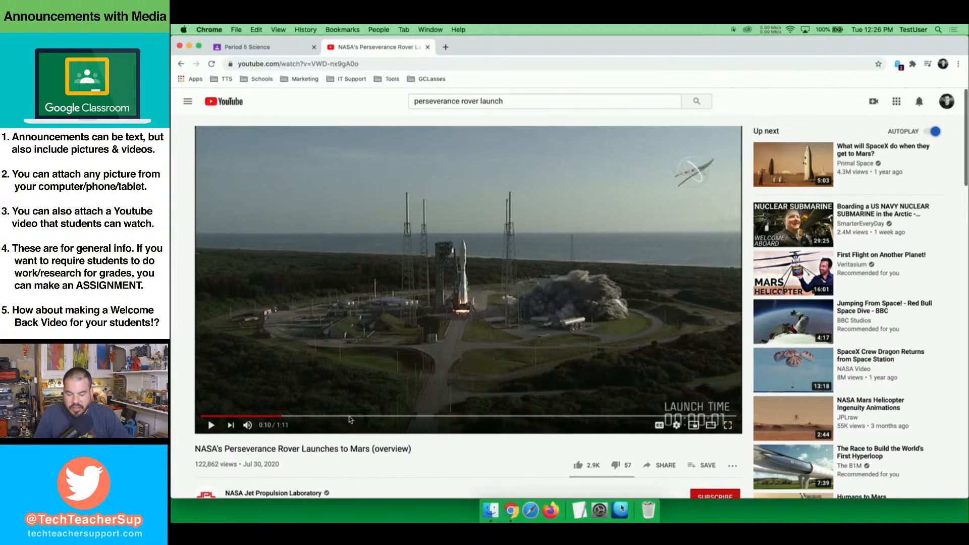
{"action": "scroll", "coordinate": [383, 419], "scroll_direction": "down", "scroll_amount": 1}
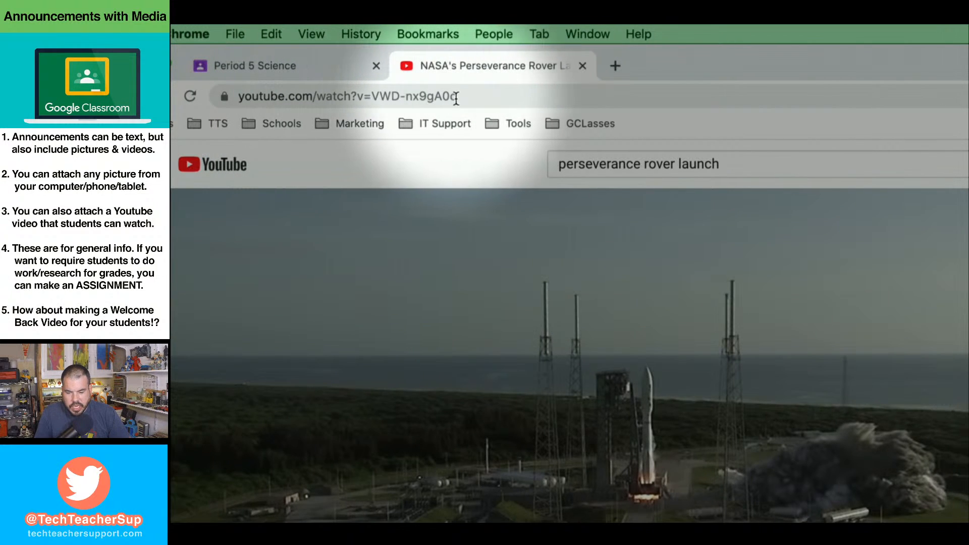
- Copy the address of the Perseverance Rover launch video from its YouTube page and attach the video to the Period 5 Science announcement by URL
{"action": "left_click_drag", "start_coordinate": [456, 98], "coordinate": [229, 96]}
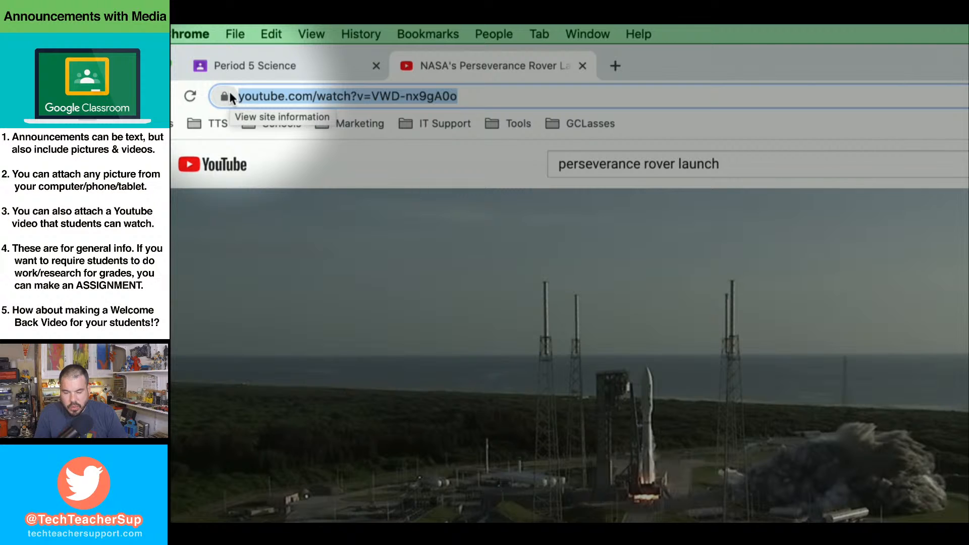
{"action": "left_click", "coordinate": [273, 34]}
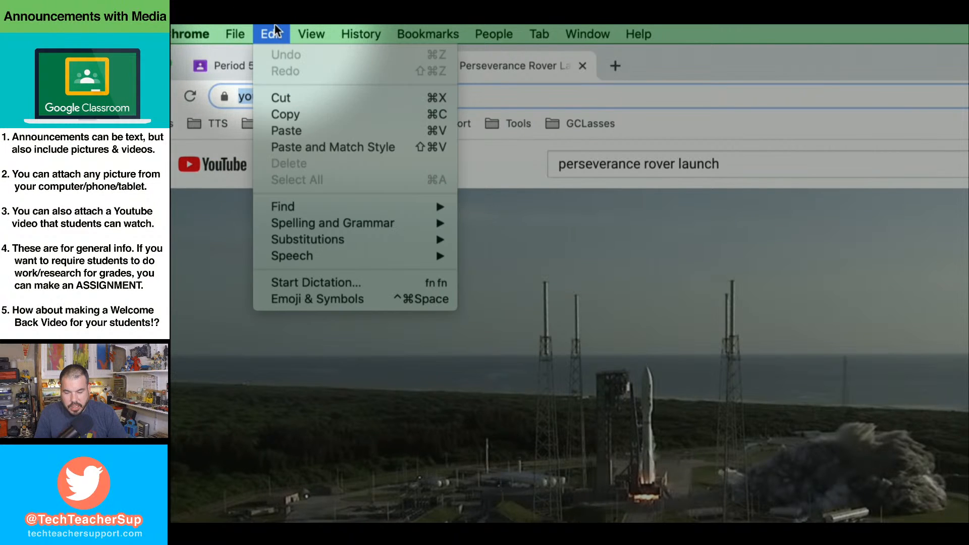
{"action": "left_click", "coordinate": [281, 115]}
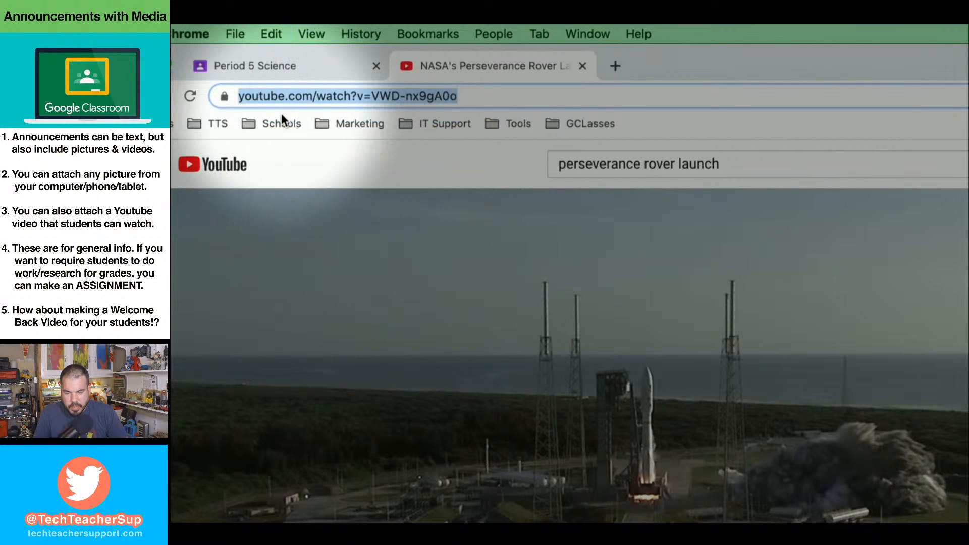
{"action": "left_click", "coordinate": [293, 70]}
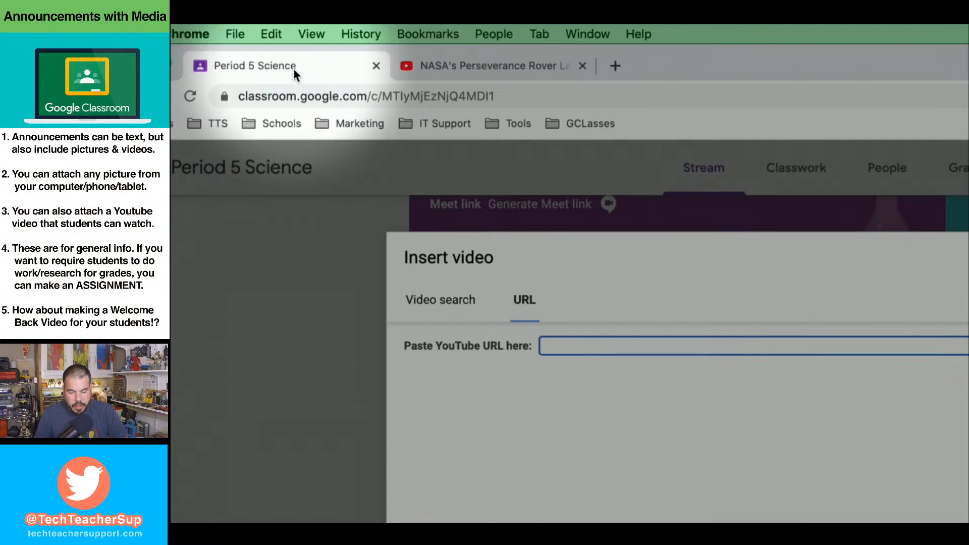
{"action": "right_click", "coordinate": [551, 344]}
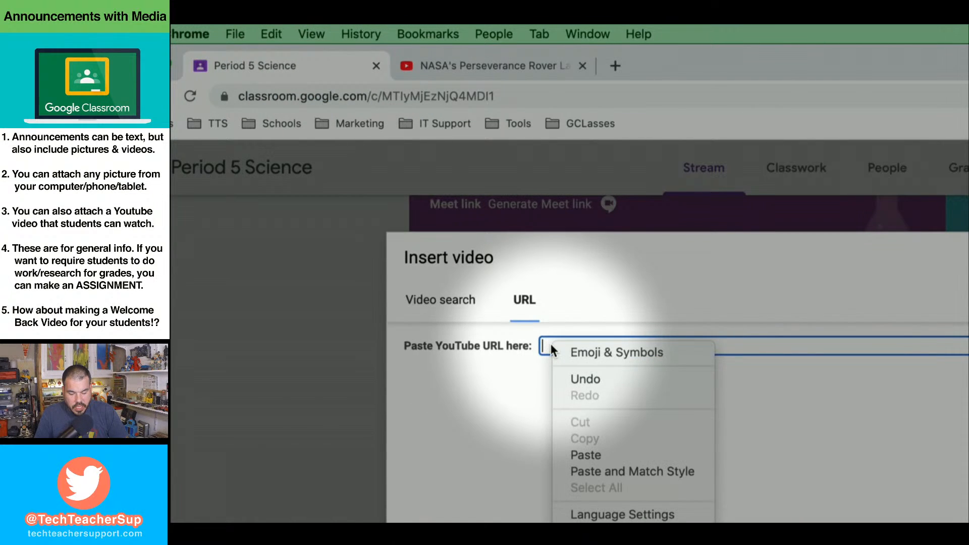
{"action": "left_click", "coordinate": [608, 454]}
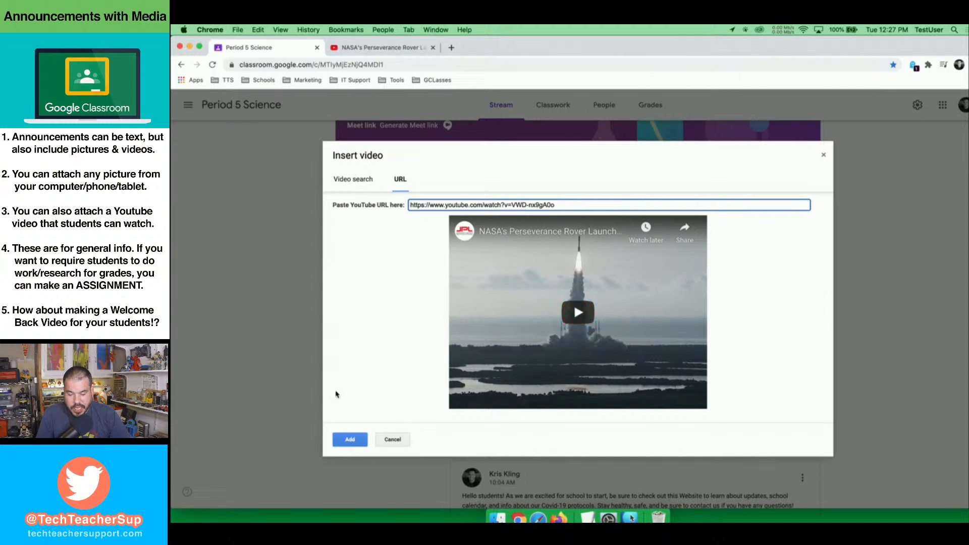
{"action": "left_click", "coordinate": [352, 440]}
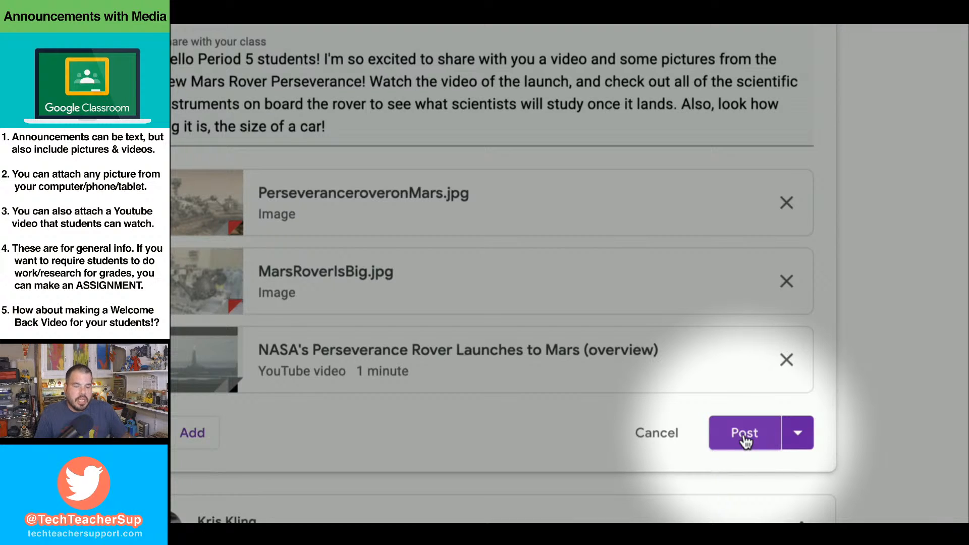
- Choose to schedule the announcement instead of posting it immediately, and set the scheduled date to Aug 4, 2020
{"action": "left_click", "coordinate": [799, 436]}
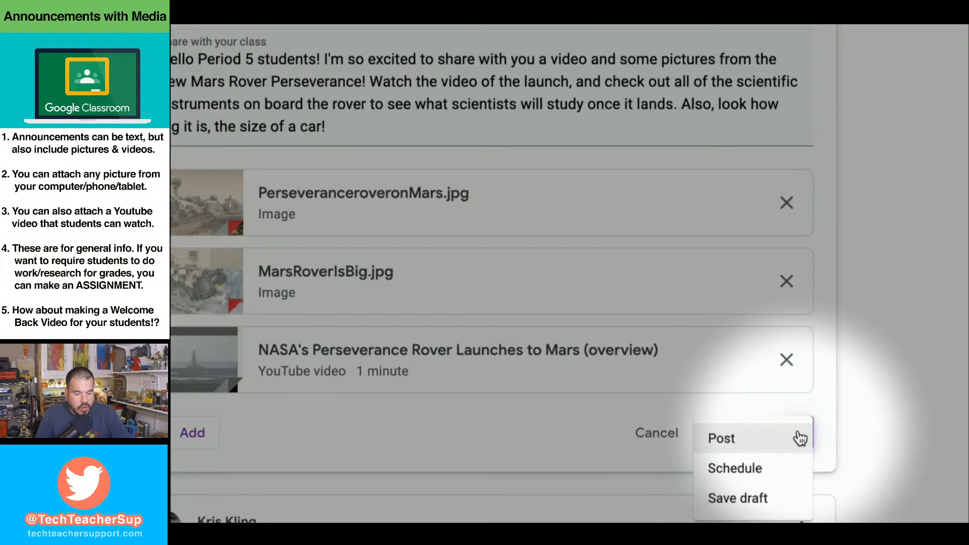
{"action": "left_click", "coordinate": [769, 472]}
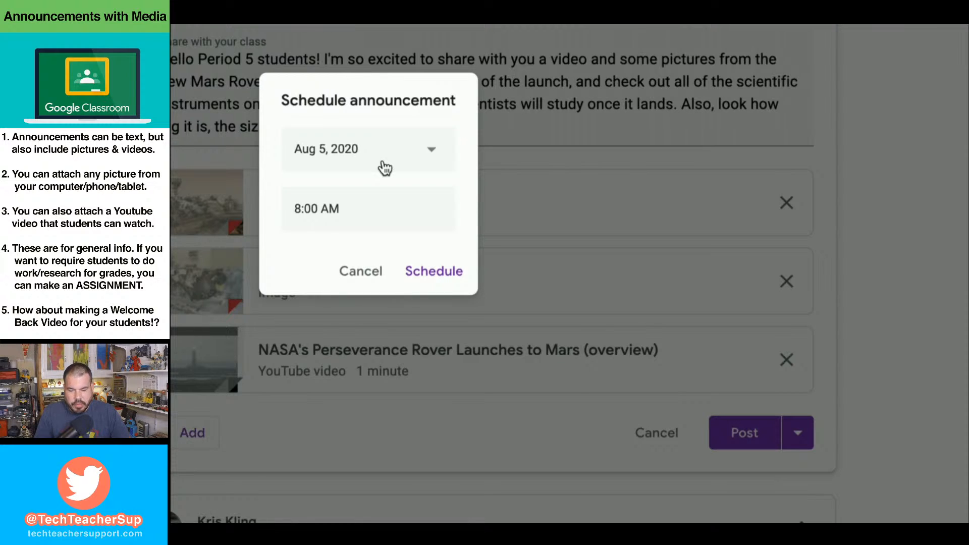
{"action": "left_click", "coordinate": [434, 157]}
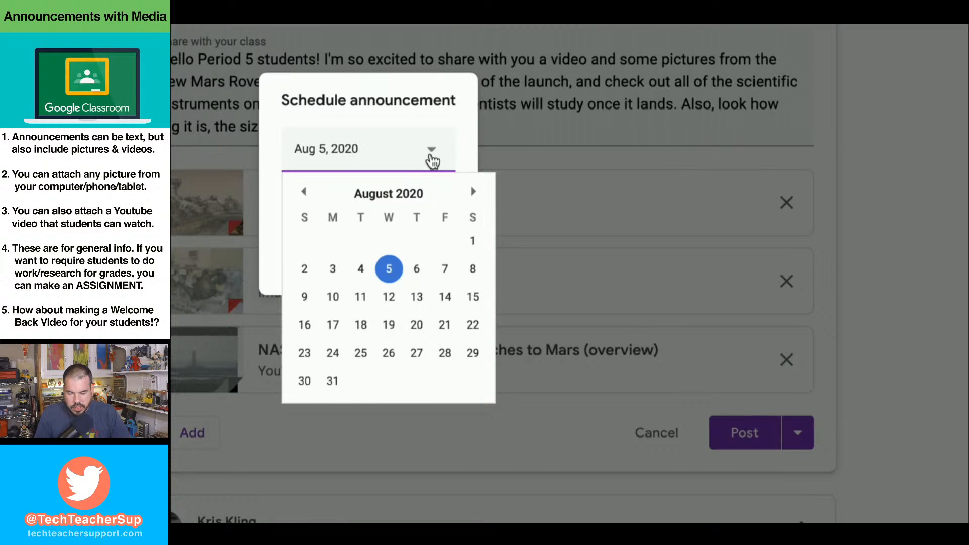
{"action": "left_click", "coordinate": [369, 268]}
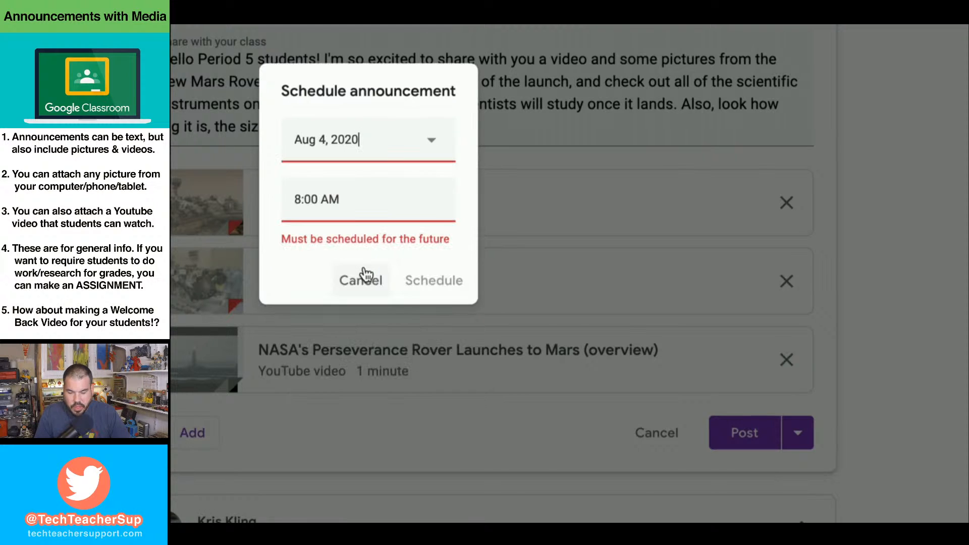
- Set the announcement's scheduled time to 1:30 PM, keep the date at Aug 4, 2020, and schedule it
{"action": "left_click", "coordinate": [343, 197]}
{"action": "left_click", "coordinate": [300, 199]}
{"action": "mouse_move", "coordinate": [303, 198]}
{"action": "left_mouse_down"}
{"action": "mouse_move", "coordinate": [282, 199]}
{"action": "mouse_move", "coordinate": [318, 201]}
{"action": "left_mouse_up"}
{"action": "type", "text": "1:30"}
{"action": "key", "text": "BackSpace"}
{"action": "type", "text": "p"}
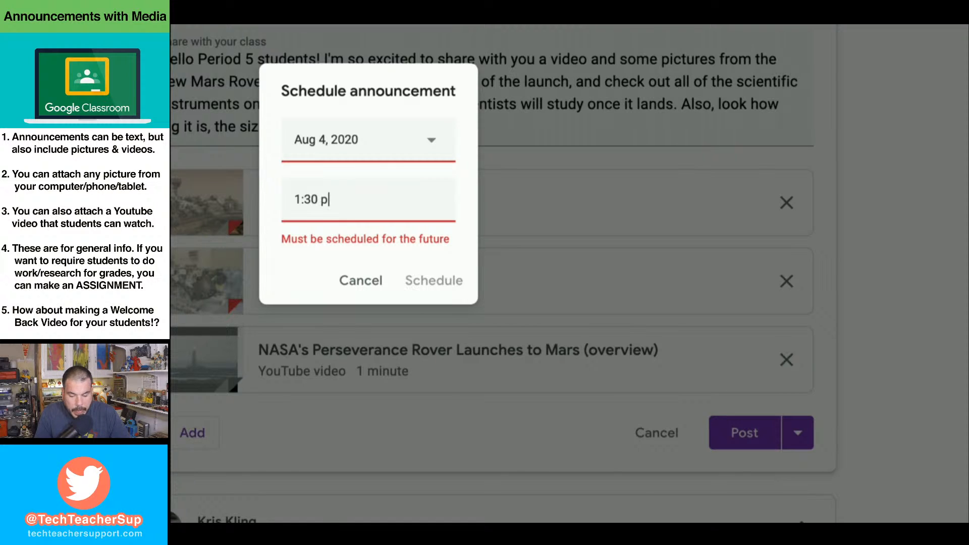
{"action": "key", "text": "BackSpace"}
{"action": "key", "text": "BackSpace"}
{"action": "type", "text": "PM"}
{"action": "left_click", "coordinate": [391, 146]}
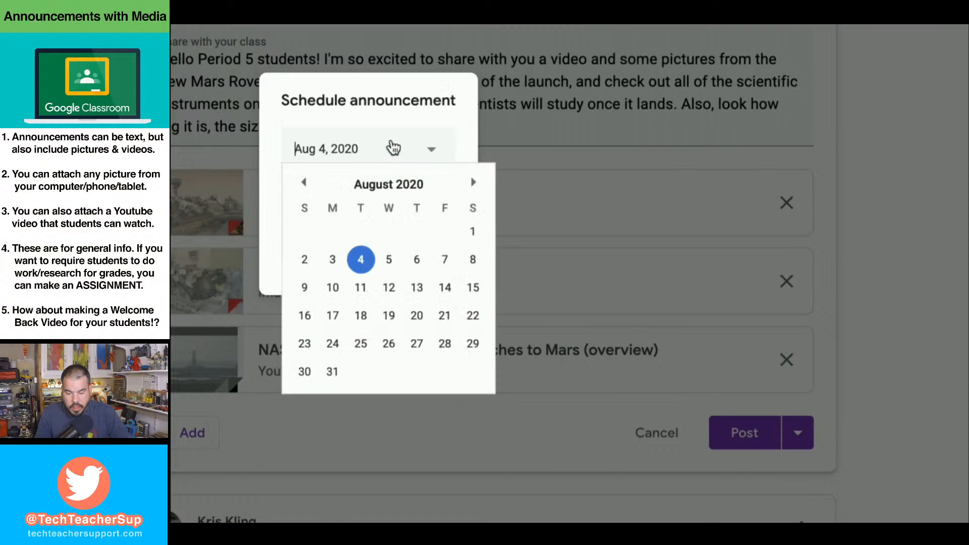
{"action": "left_click", "coordinate": [363, 272]}
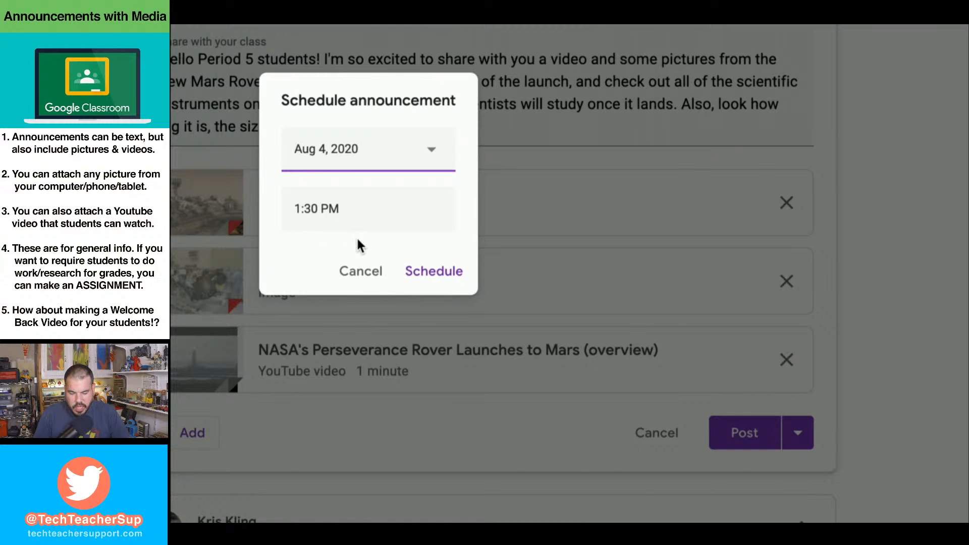
{"action": "left_click", "coordinate": [434, 273]}
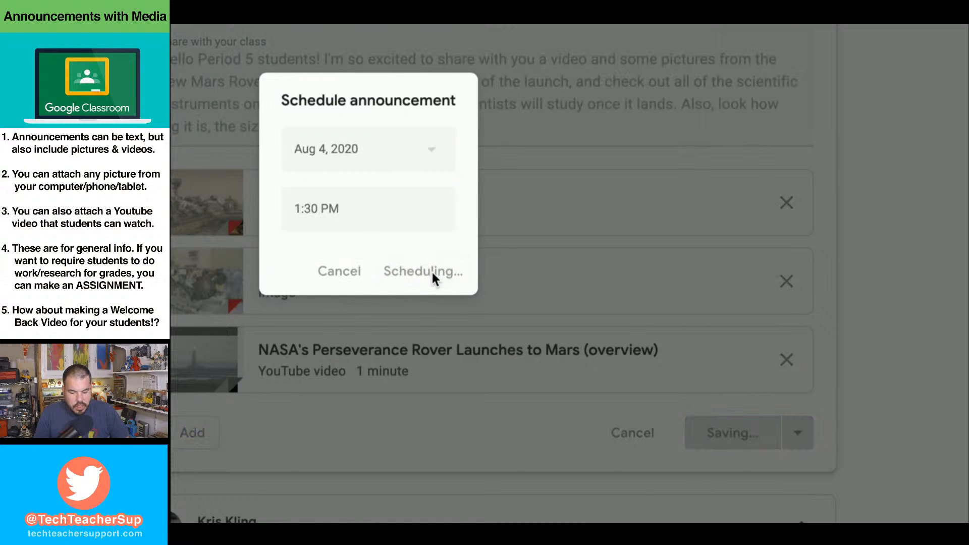